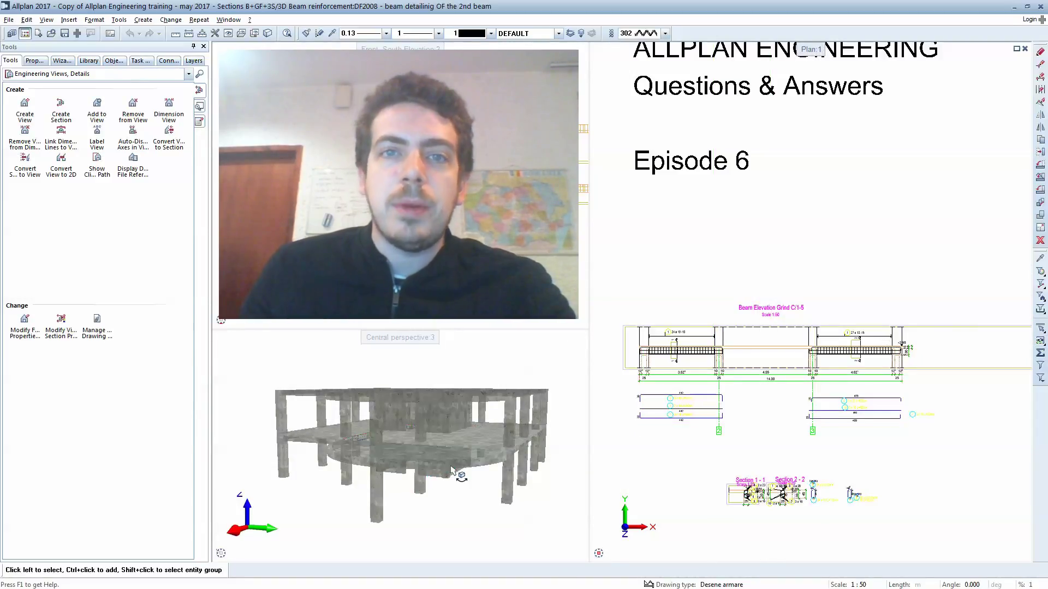
left_click_drag(467, 468, 207, 419)
scroll(399, 461, "up", 5)
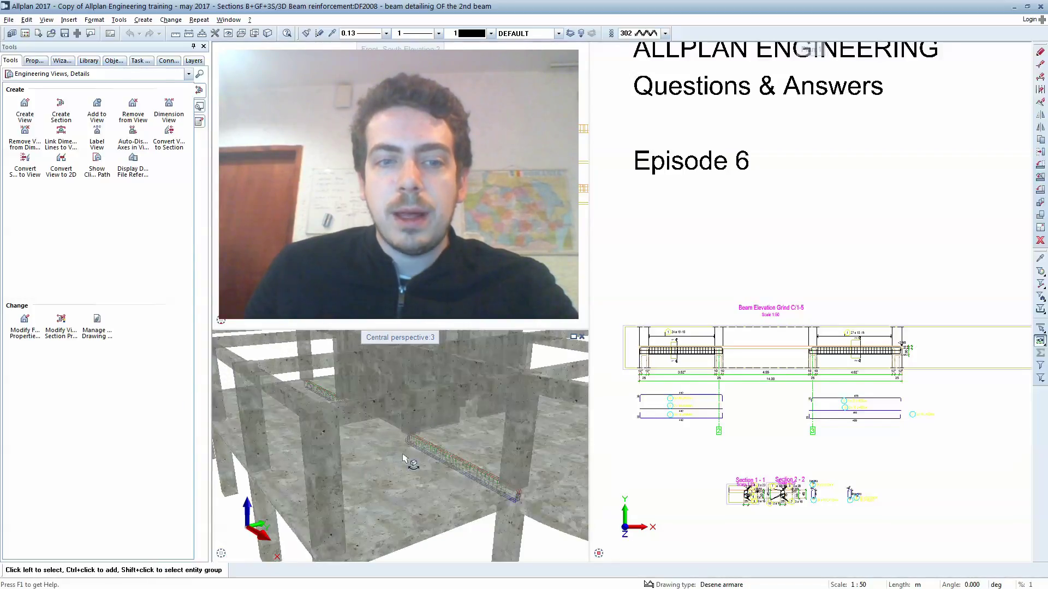
scroll(725, 410, "up", 5)
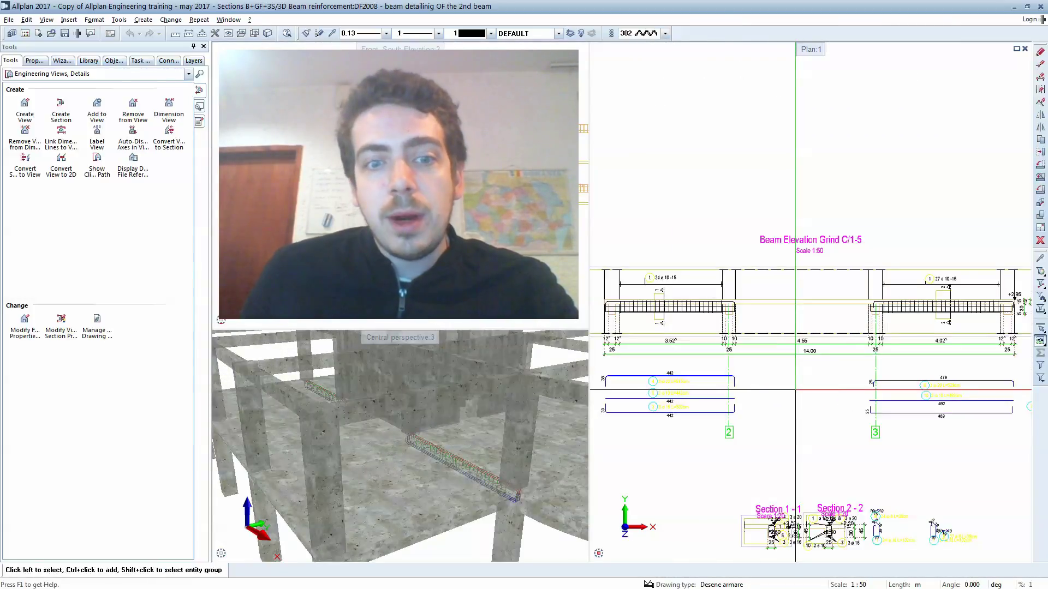
middle_click_drag(787, 445, 787, 436)
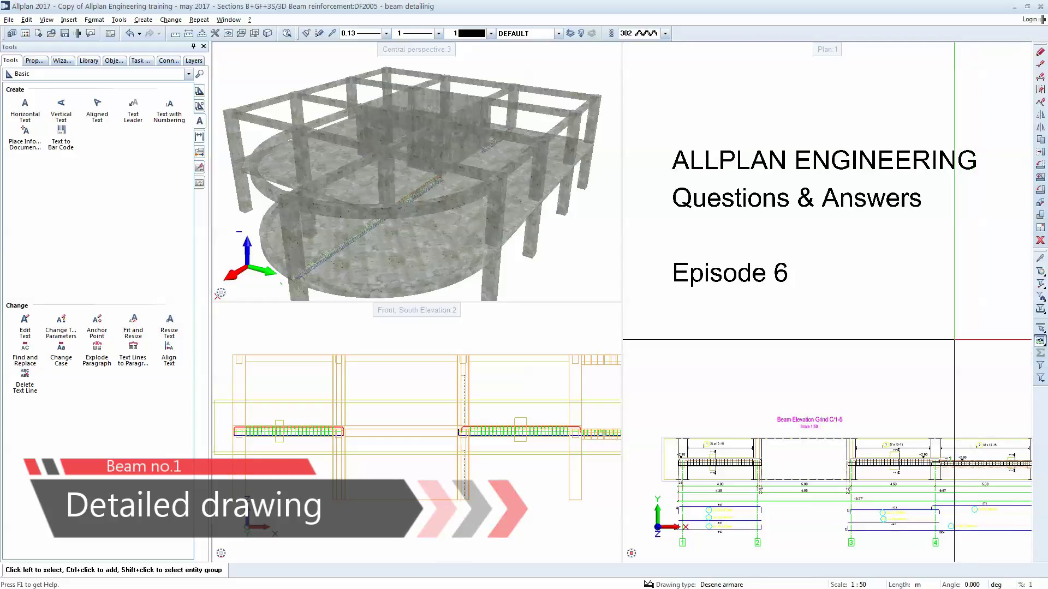
Step: Rename drawing file 2004 in the derived building structure as "3D reinforcement for first beam"
scroll(958, 322, "down", 2)
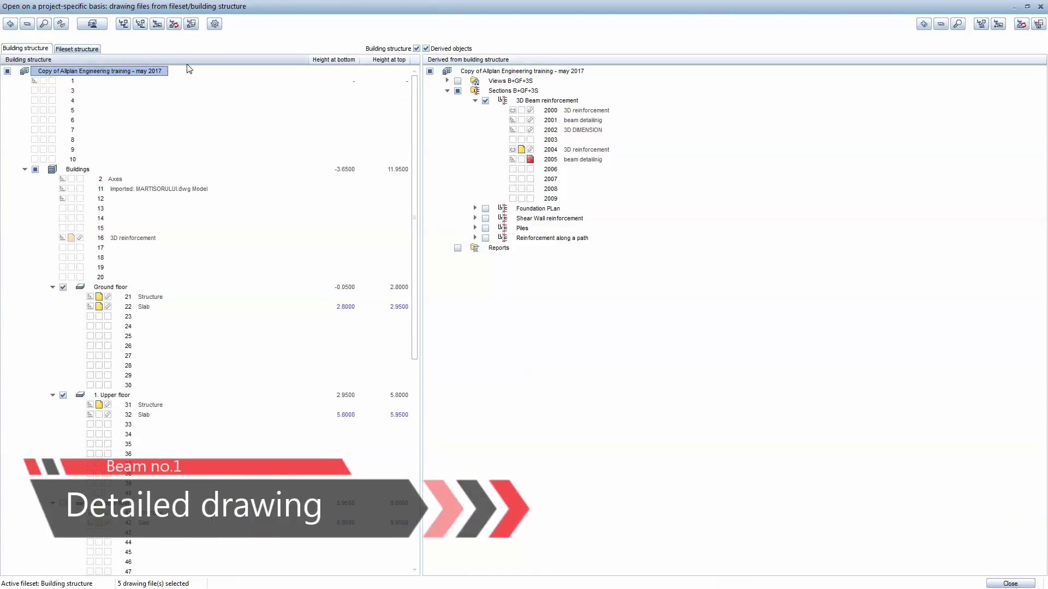
left_click(584, 150)
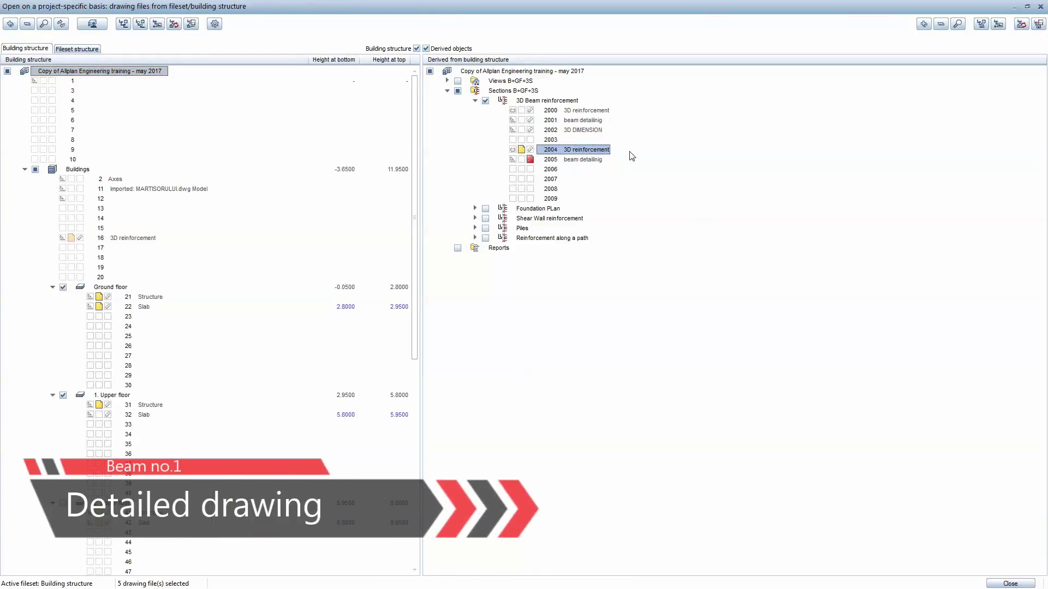
left_click(610, 153)
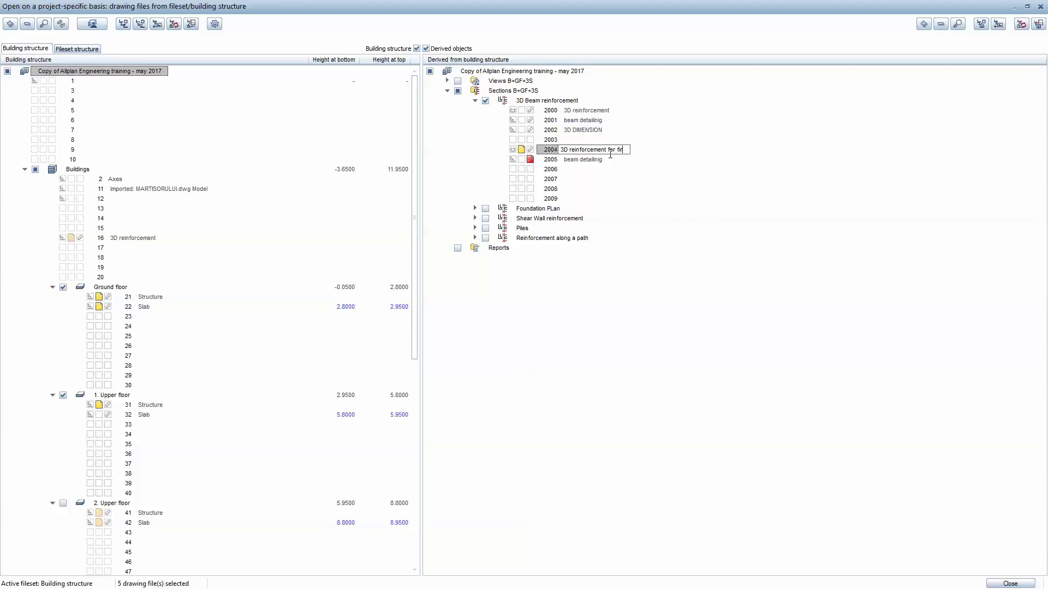
key("Return")
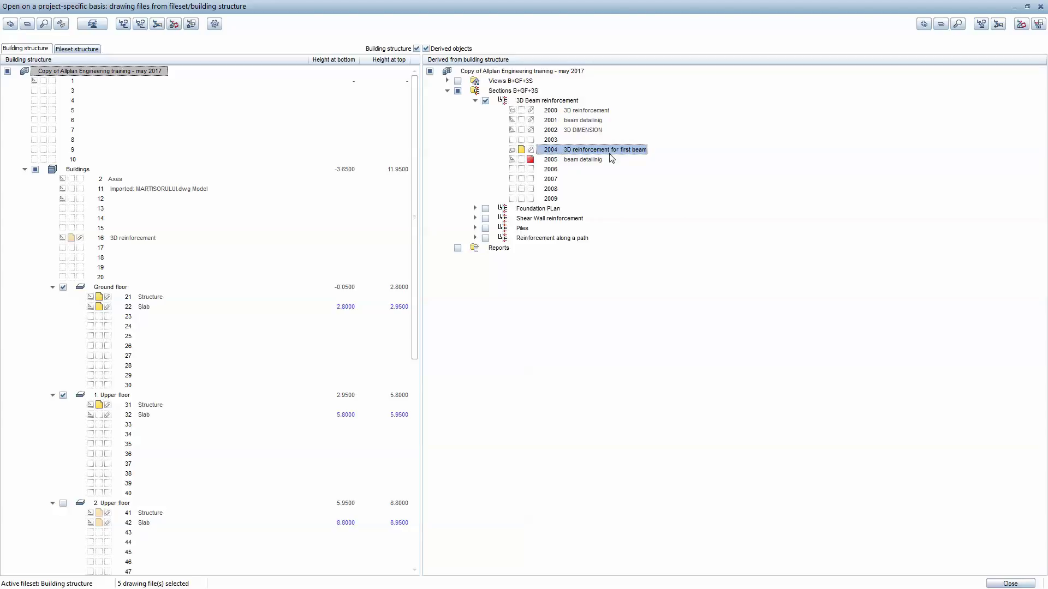
Step: List the reference drawing files of drawing file 2004 and review them
left_click(602, 160)
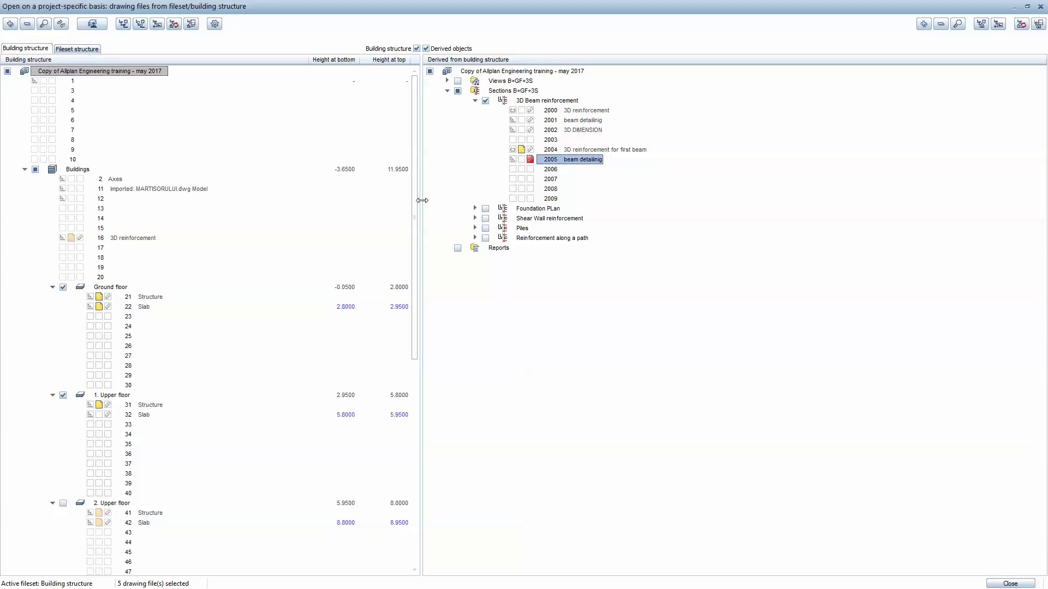
left_click_drag(413, 194, 415, 255)
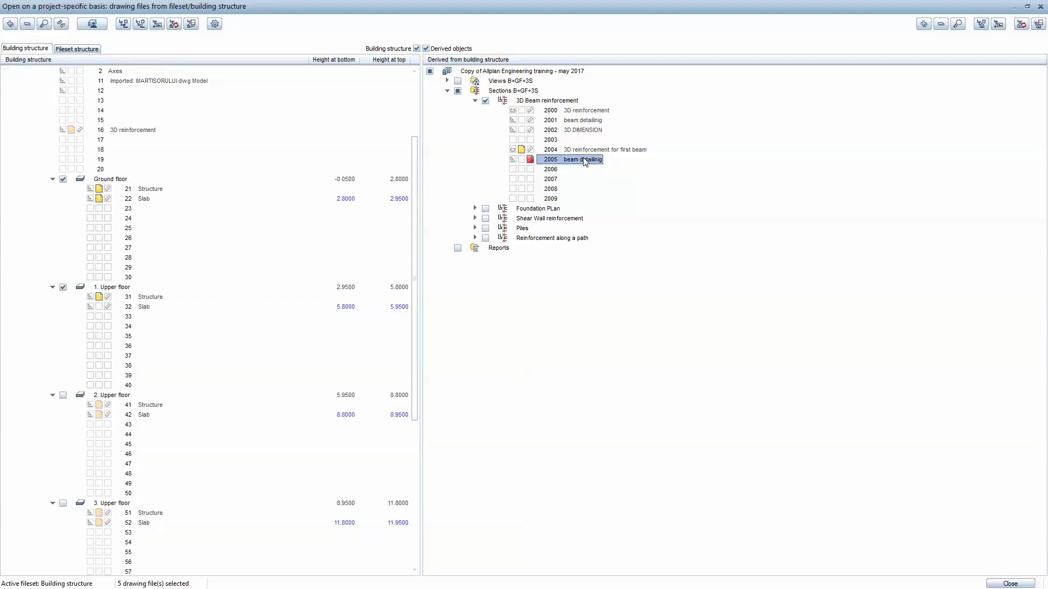
right_click(582, 150)
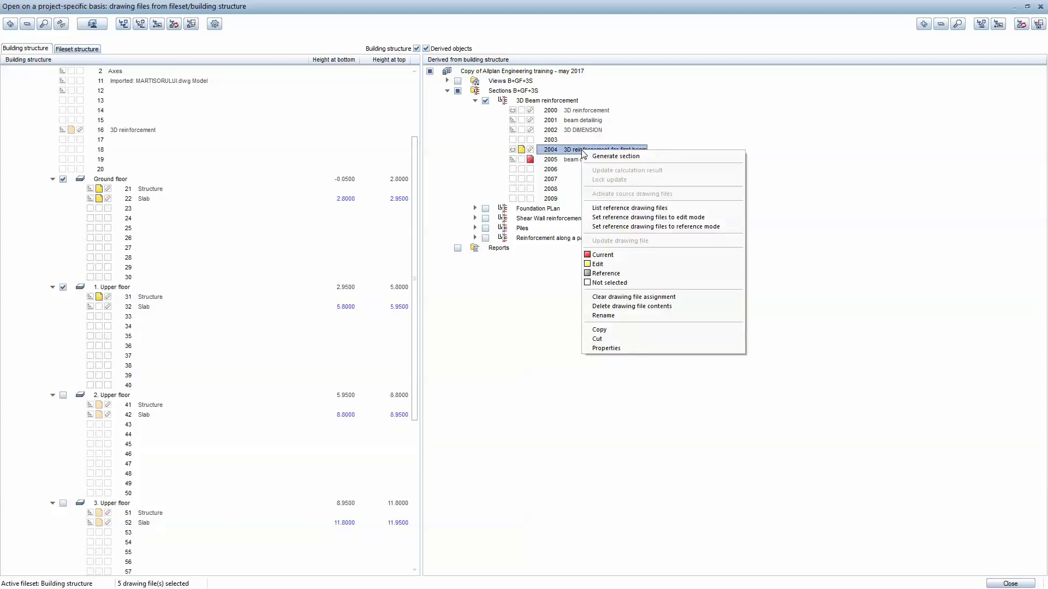
left_click(640, 208)
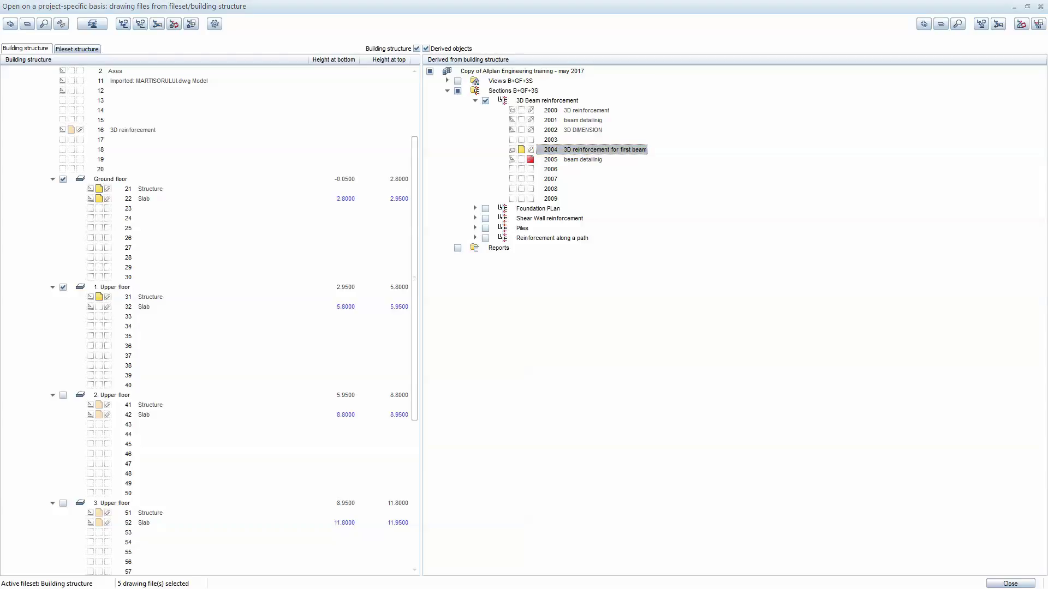
mouse_move(214, 147)
left_mouse_down()
mouse_move(618, 201)
mouse_move(661, 197)
left_mouse_up()
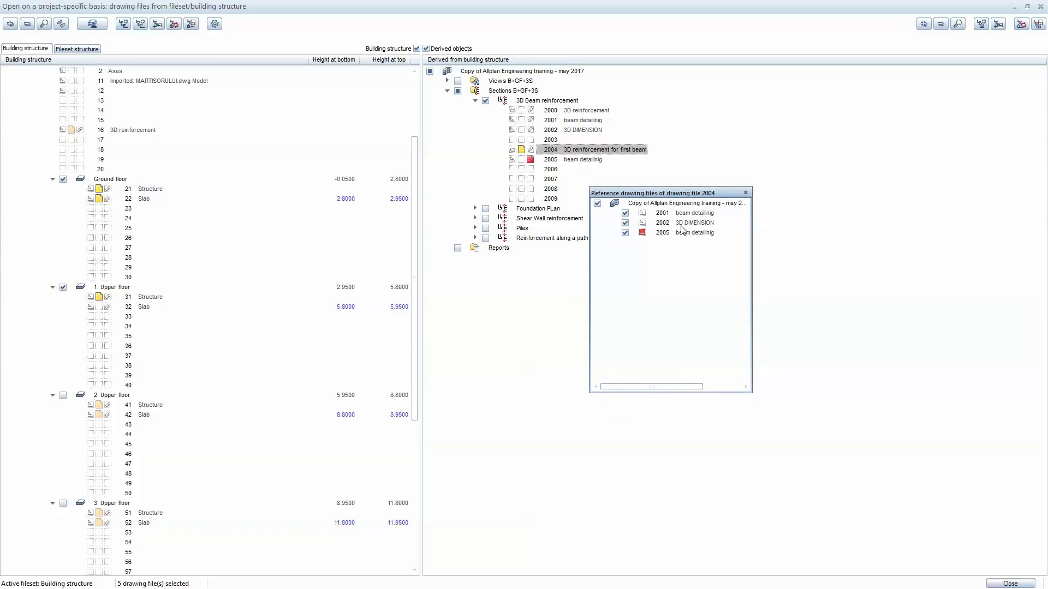
left_click(745, 192)
Step: List the reference drawing files of the beam detailing drawing file 2005, then return to the drawing views
left_click(584, 160)
right_click(585, 160)
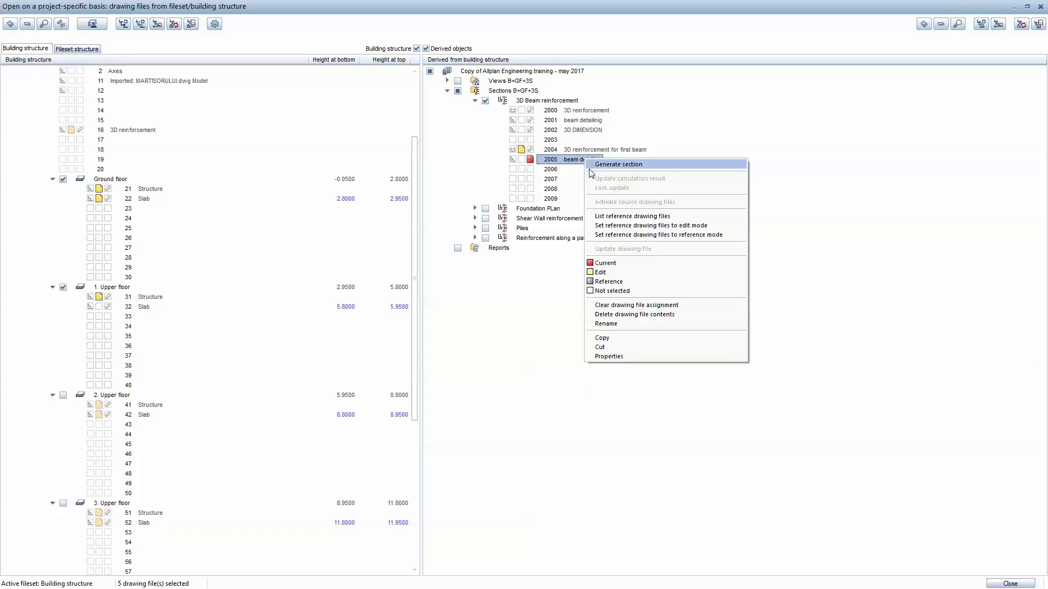
left_click(632, 216)
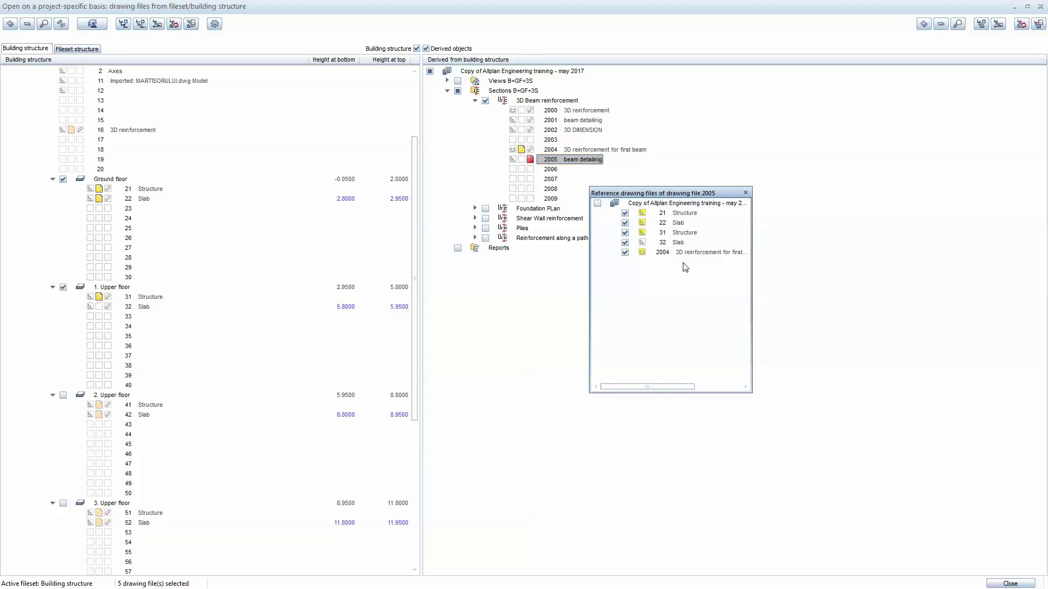
left_click(746, 194)
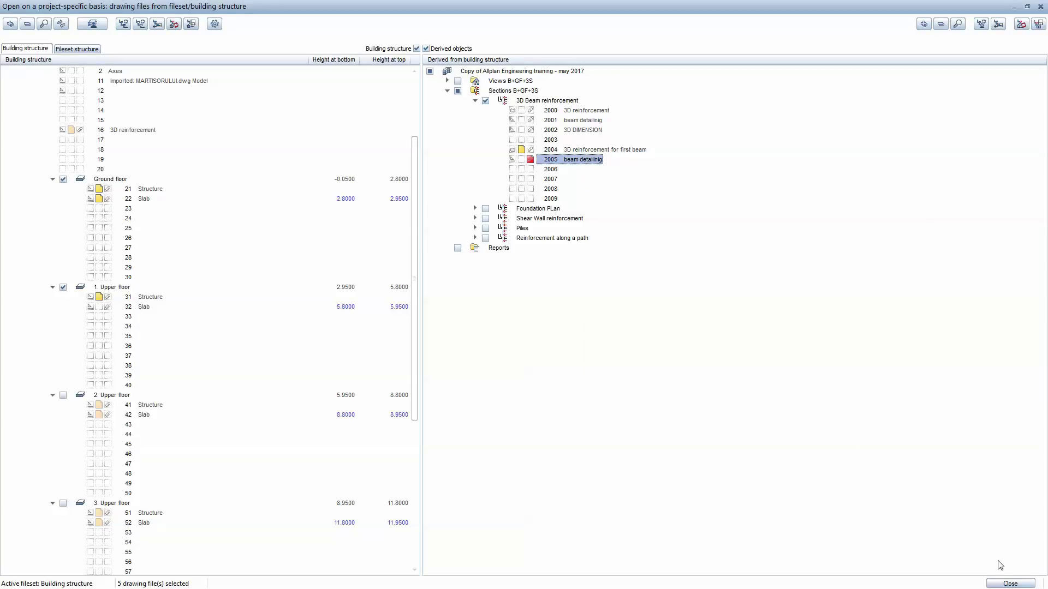
left_click(996, 583)
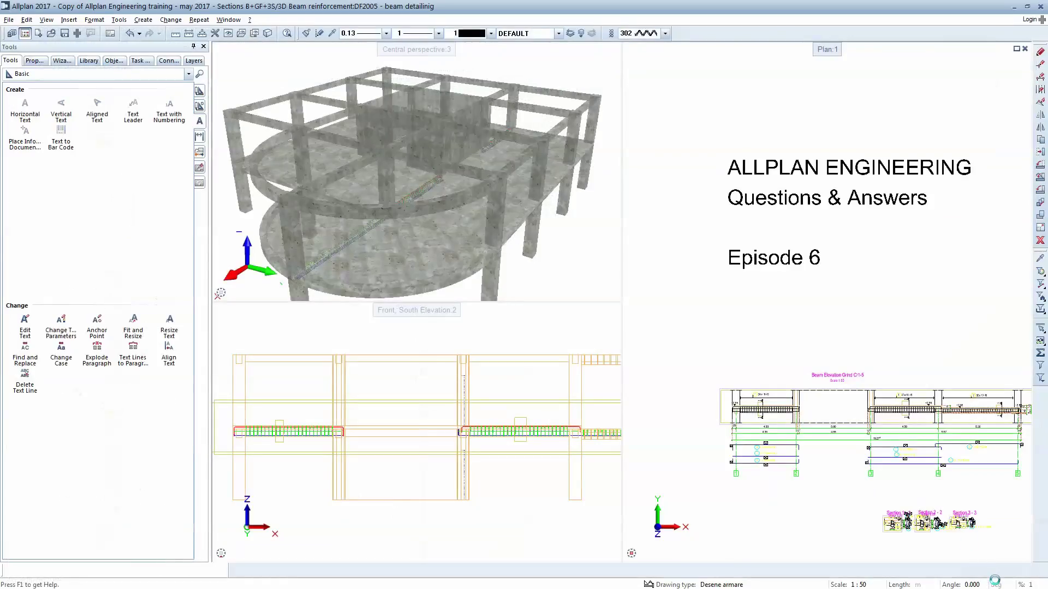
Step: In ProjectPilot, copy drawing file 2004 with its name to the empty number 2007, without copying the linked drawing files
left_click(18, 20)
left_click(39, 64)
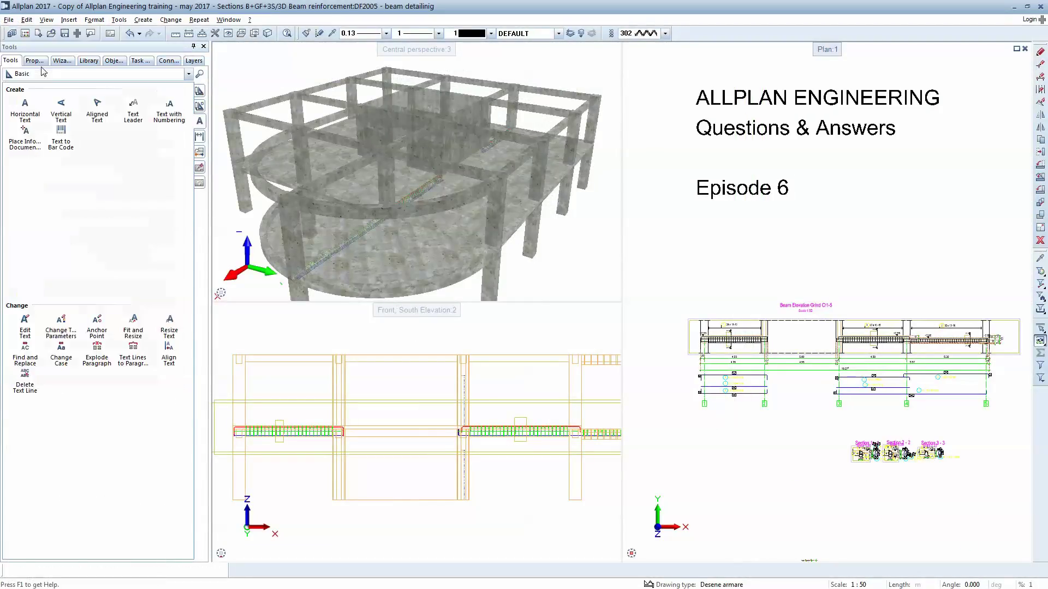
scroll(740, 255, "down", 8)
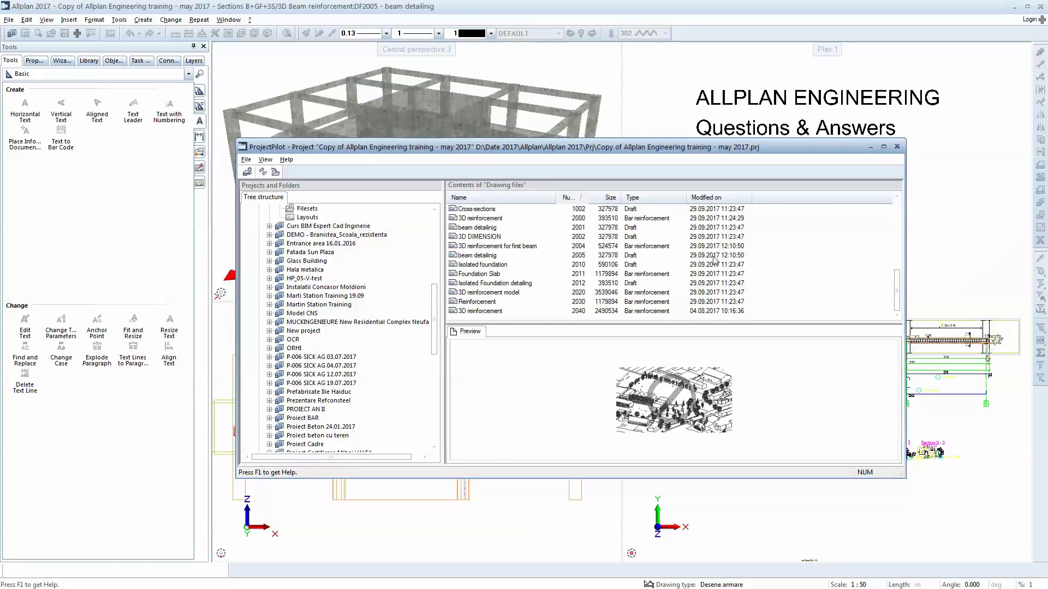
left_click(525, 246)
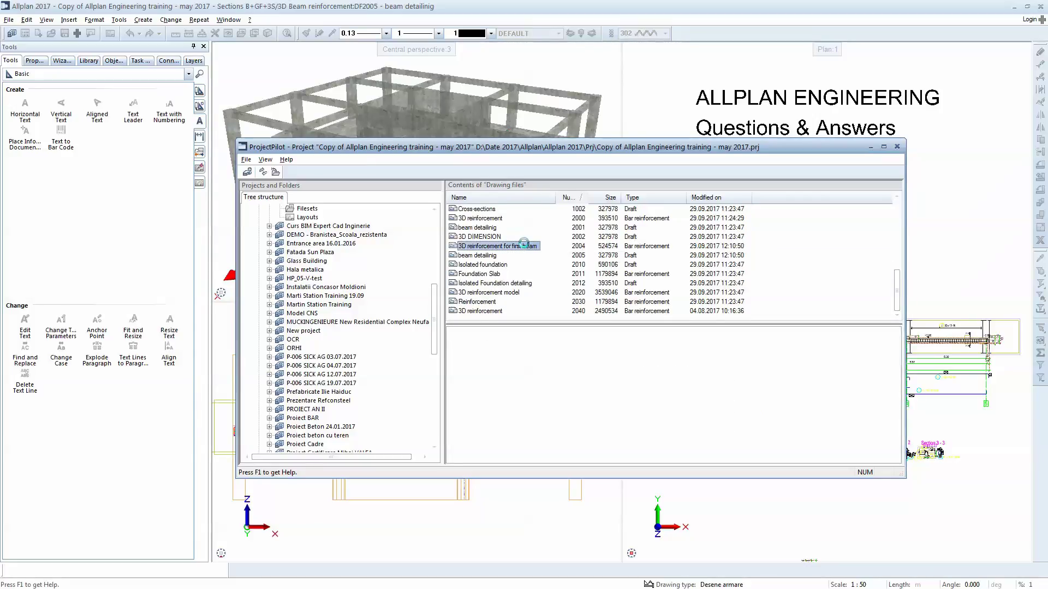
right_click(524, 246)
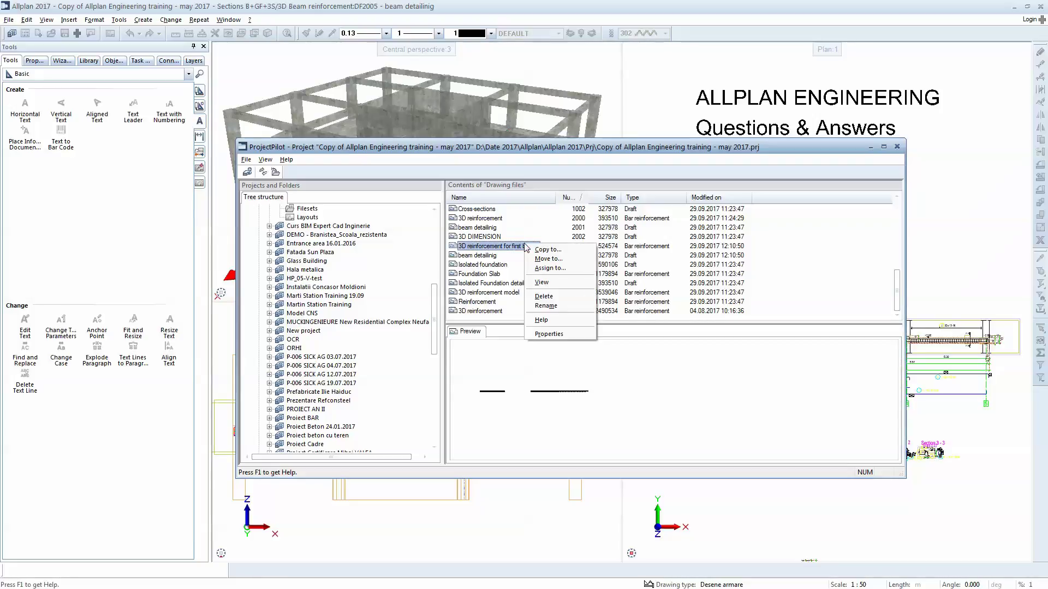
left_click(548, 249)
scroll(550, 337, "down", 5)
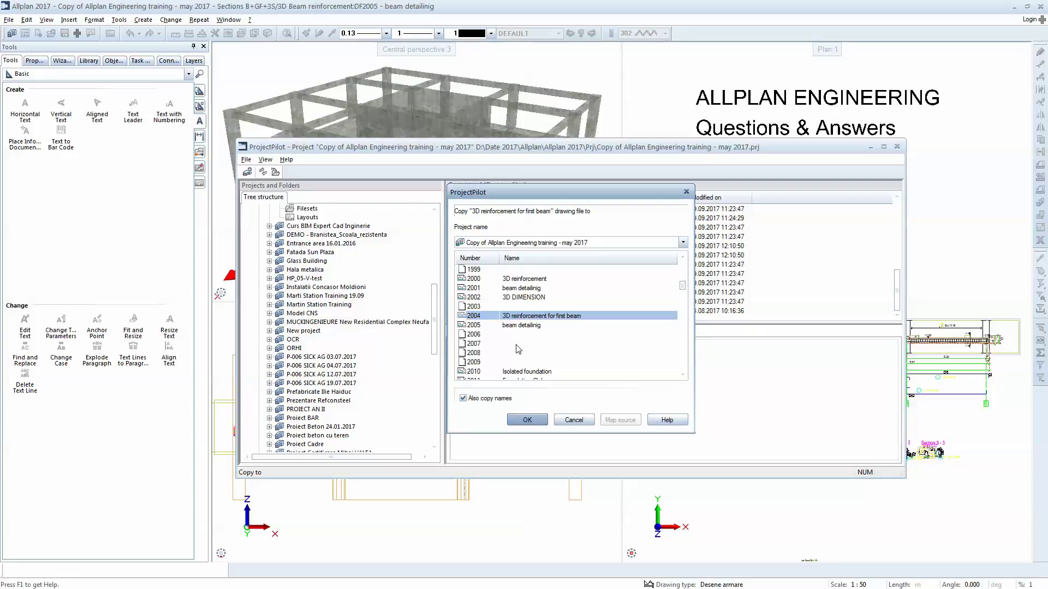
left_click(519, 344)
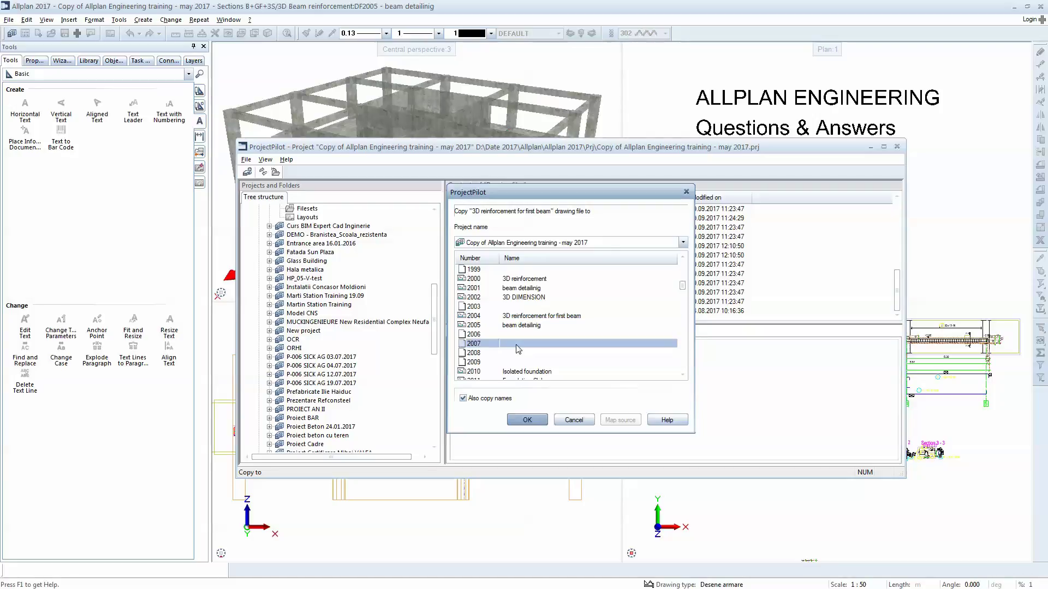
left_click(539, 425)
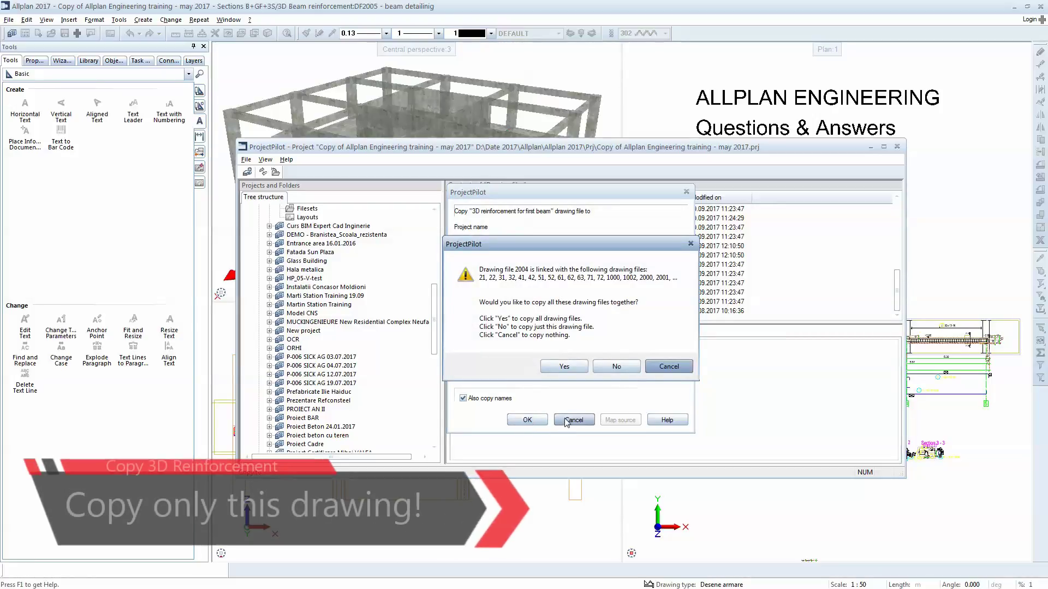
left_click(616, 366)
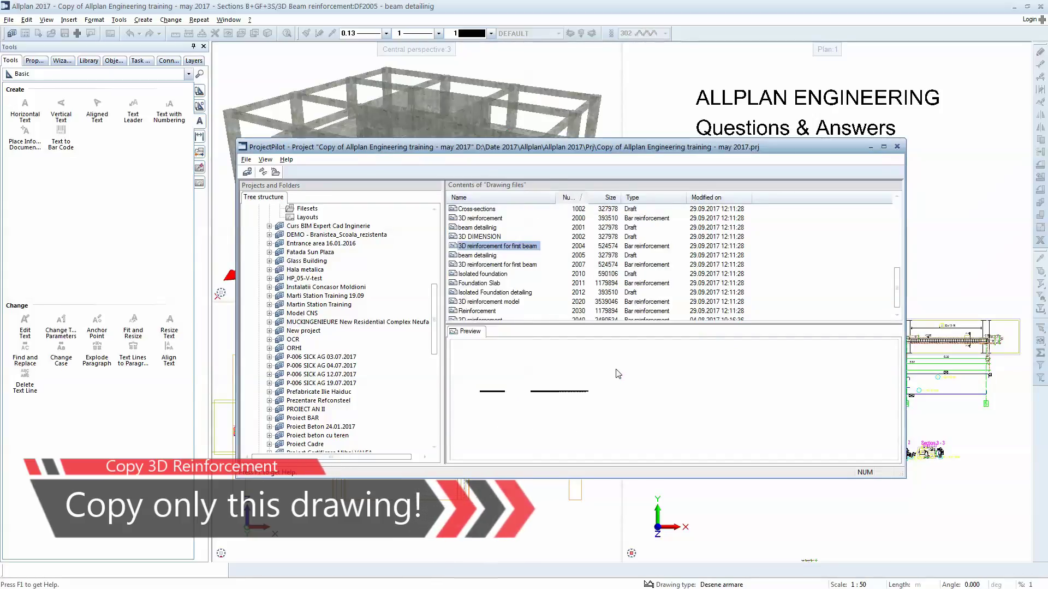
Step: Copy the beam detailing drawing file 2005 to the empty number 2008 without its linked files, and close ProjectPilot
left_click(494, 257)
right_click(494, 257)
left_click(515, 263)
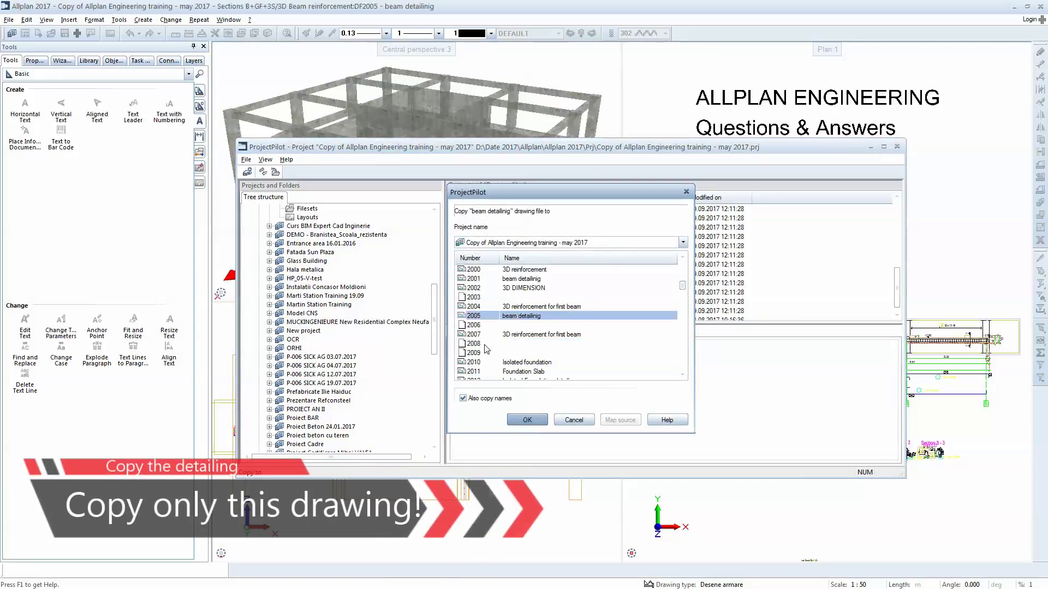
left_click(474, 343)
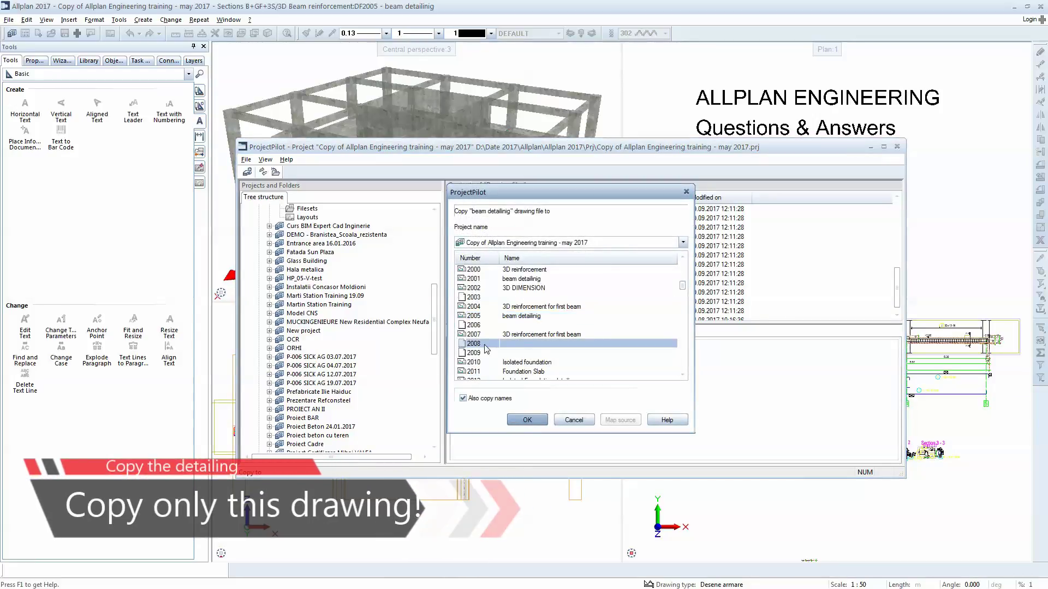
left_click(527, 420)
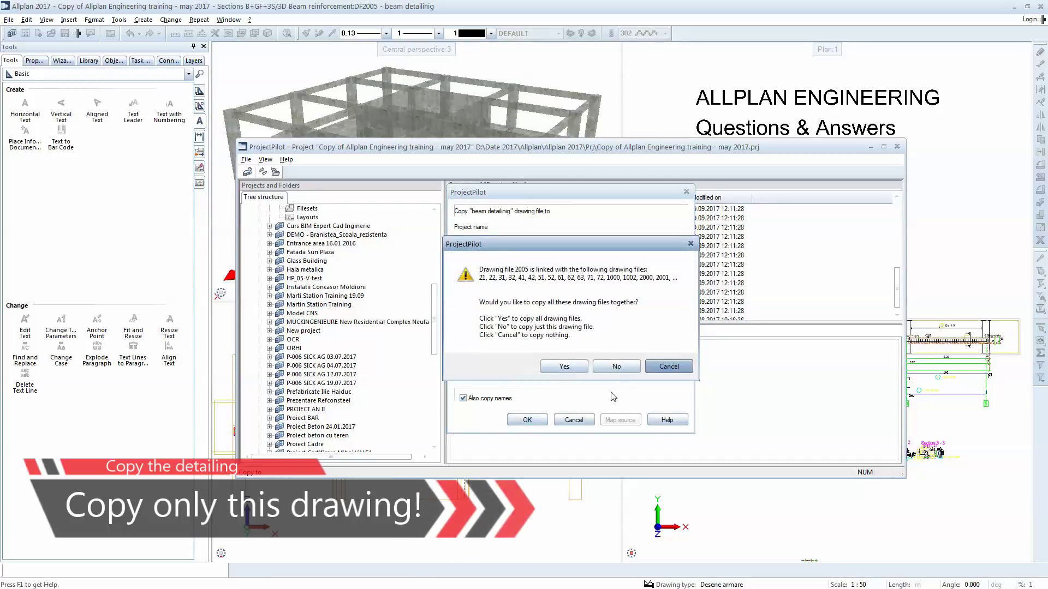
left_click(621, 367)
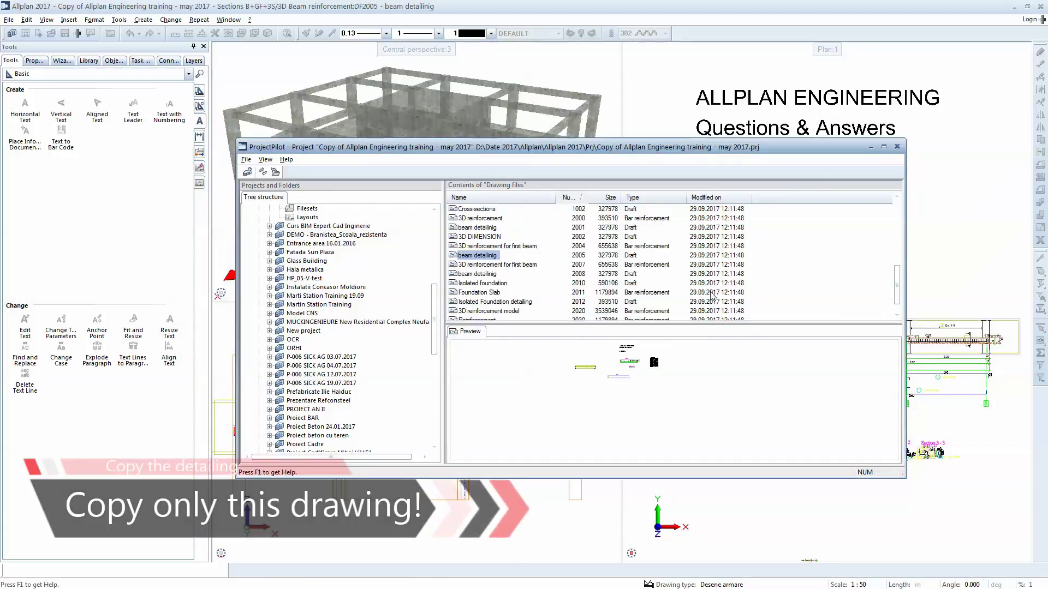
left_click(895, 147)
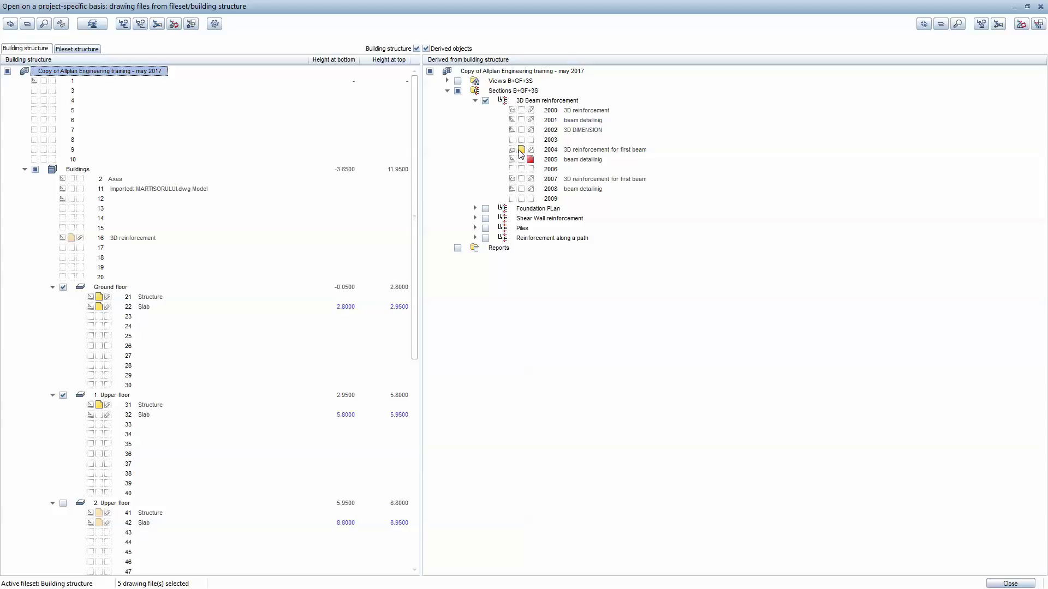
Step: Deselect drawing files 2004 and 2005, set 2007 to edit mode and make 2008 the current drawing file
left_click(521, 150)
left_click(529, 159)
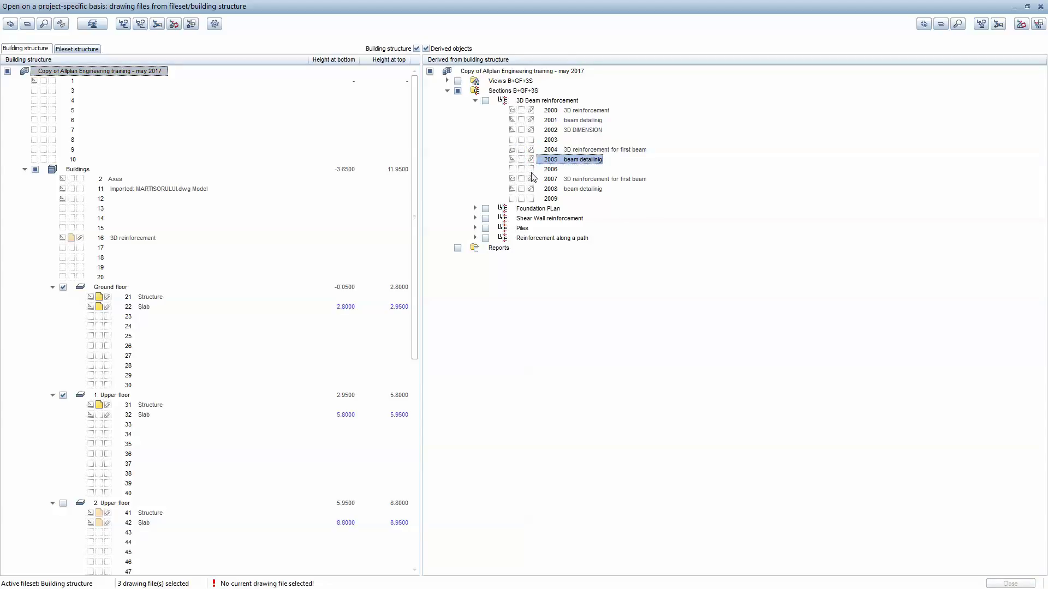
left_click(524, 181)
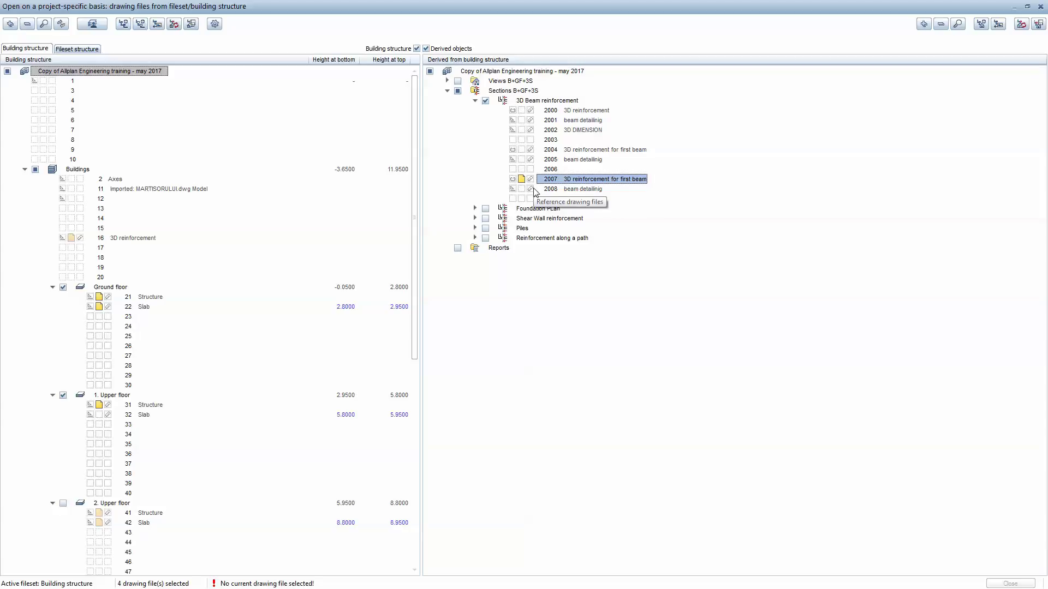
left_click(533, 189)
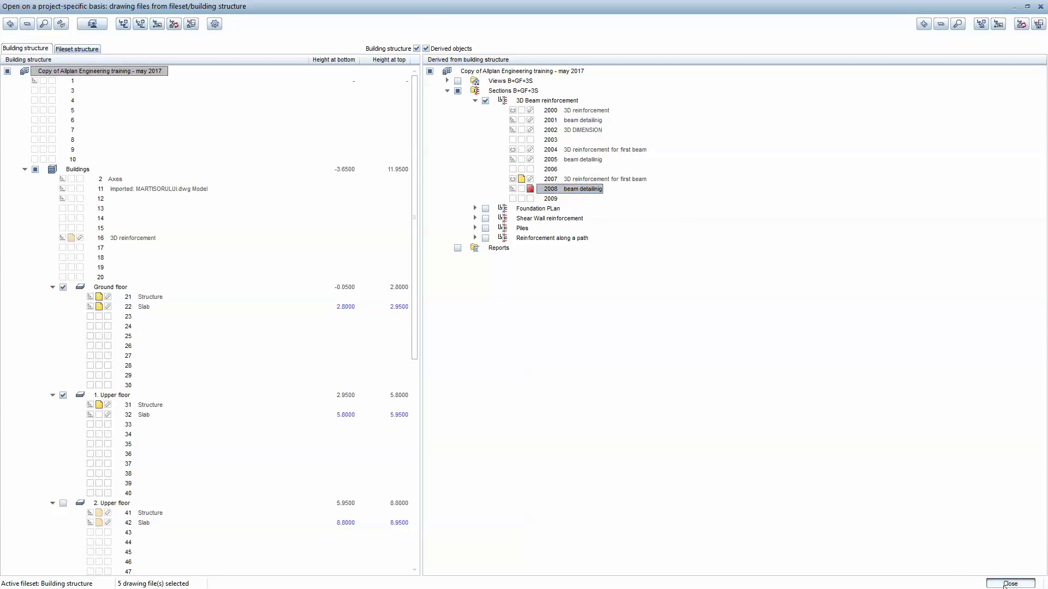
left_click(1004, 584)
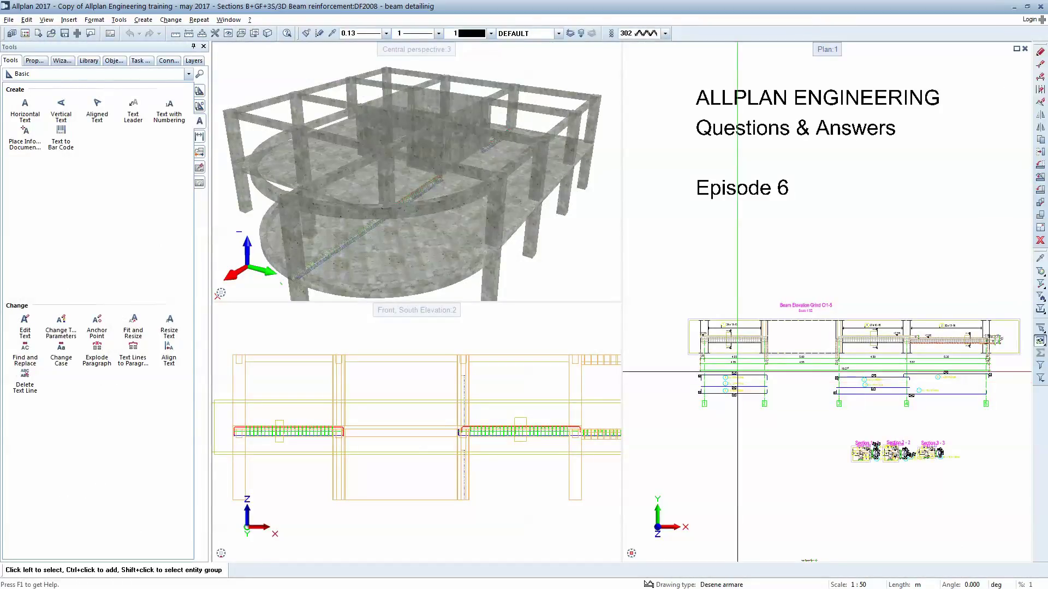
Step: Start Add to View from the Engineering Views, Details tools and enlarge the plan viewport to fill the drawing area
scroll(733, 367, "down", 1)
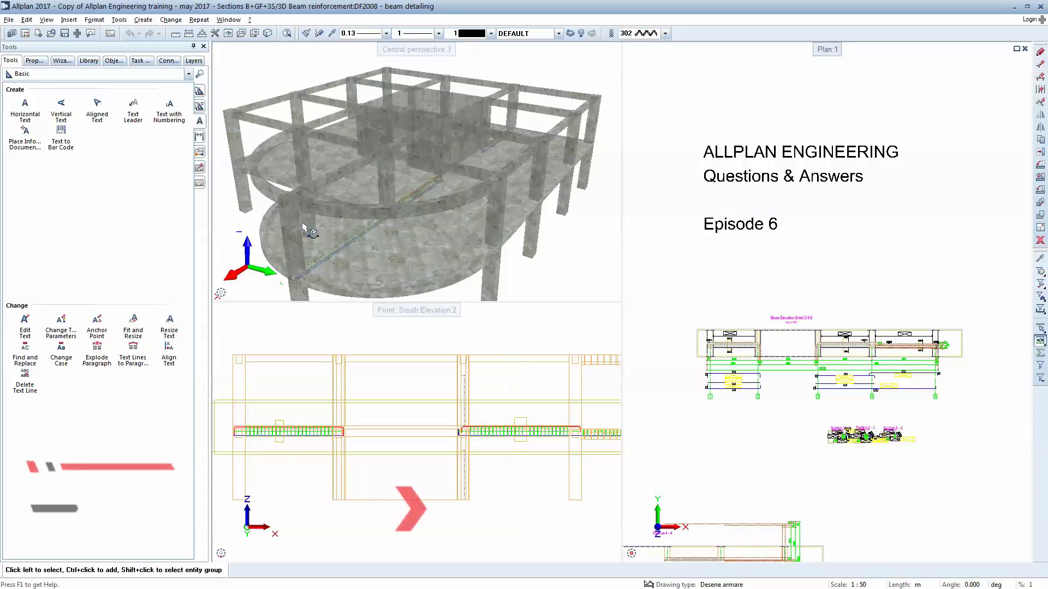
left_click(113, 76)
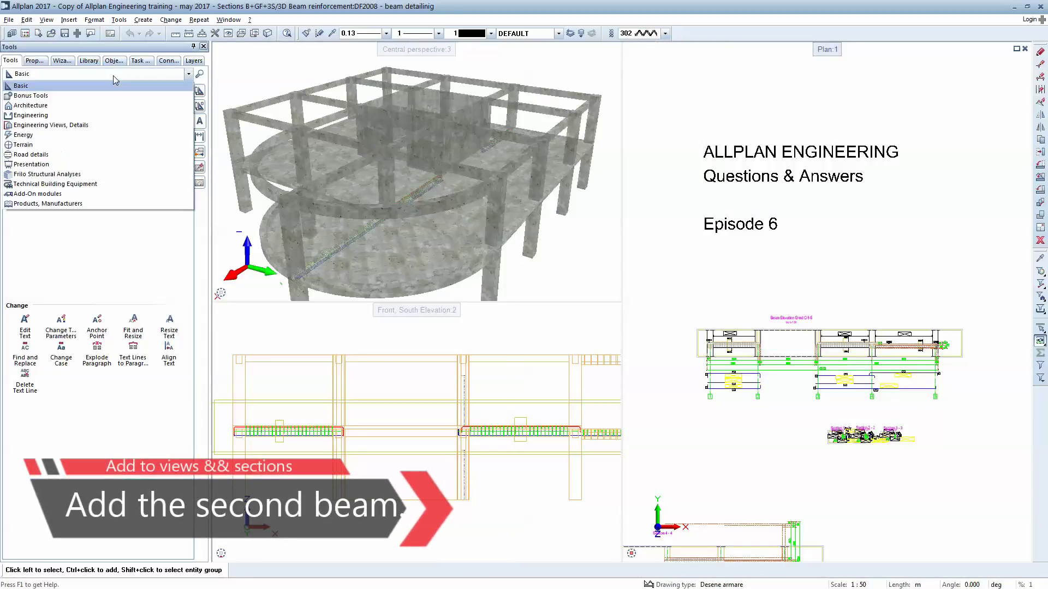
left_click(114, 126)
left_click(96, 104)
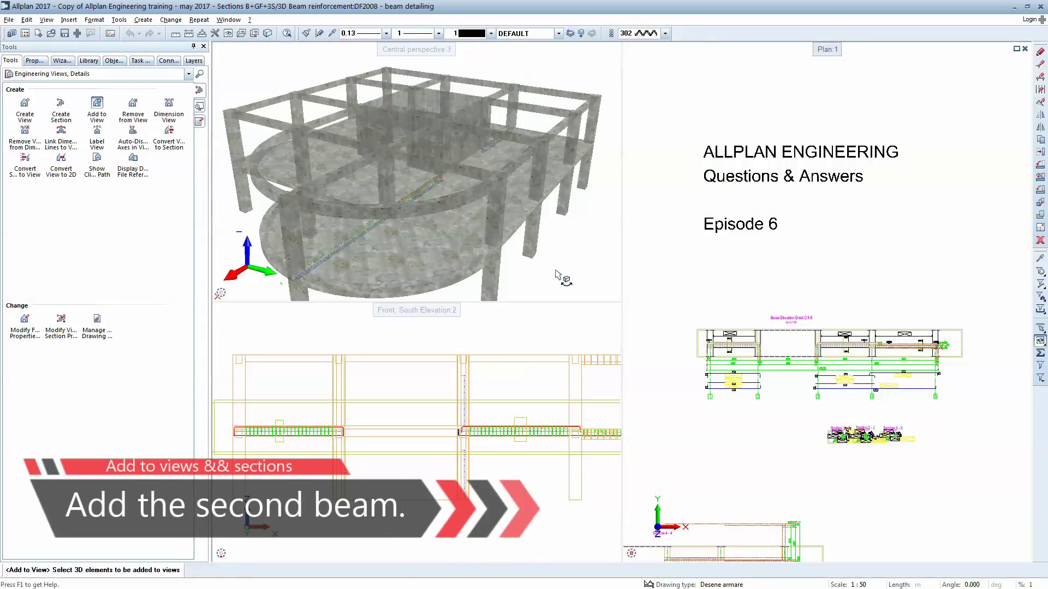
scroll(736, 285, "down", 10)
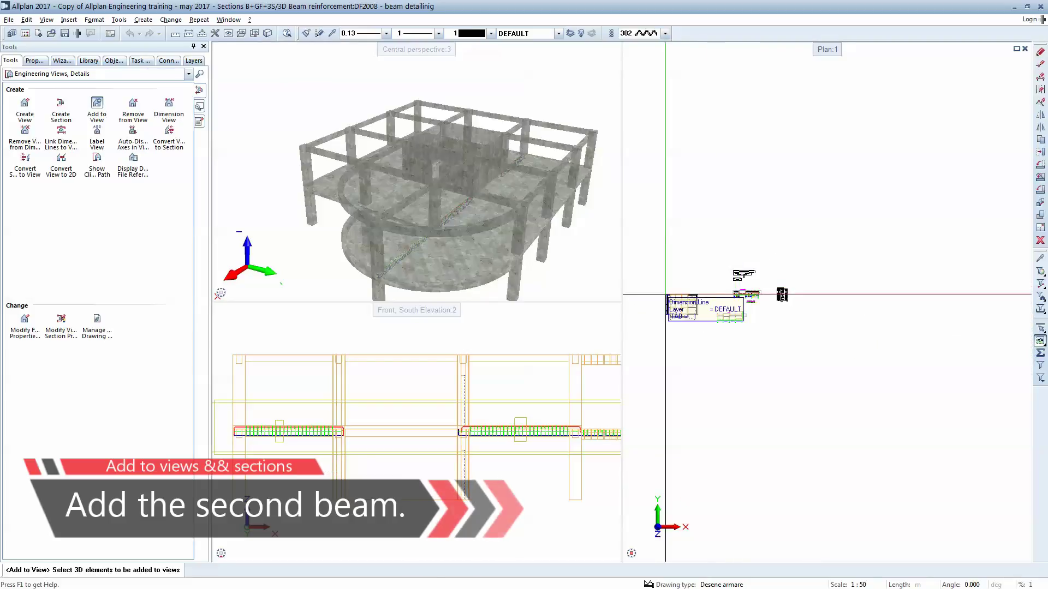
left_click(613, 310)
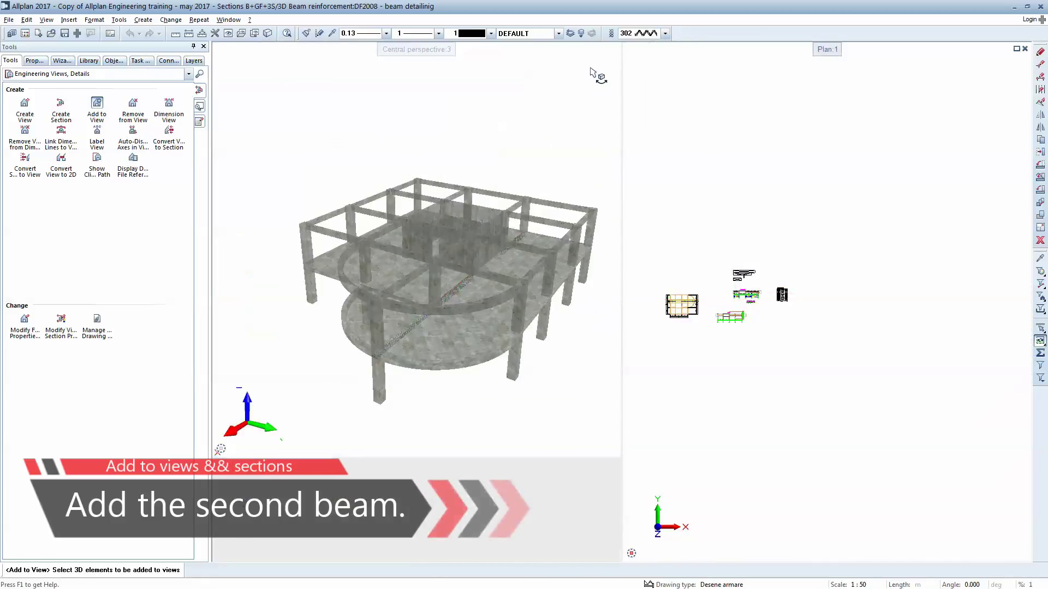
left_click(613, 48)
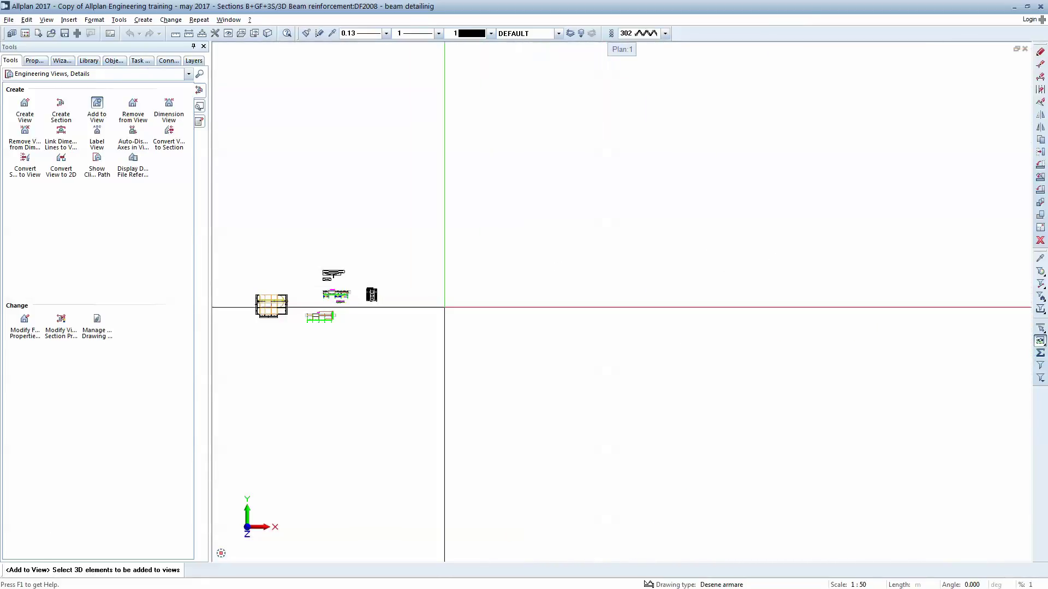
Step: Add the 3D elements in the floor plan to the beam elevation, its cross-sections and Section 4-4, and end the command
scroll(265, 344, "up", 5)
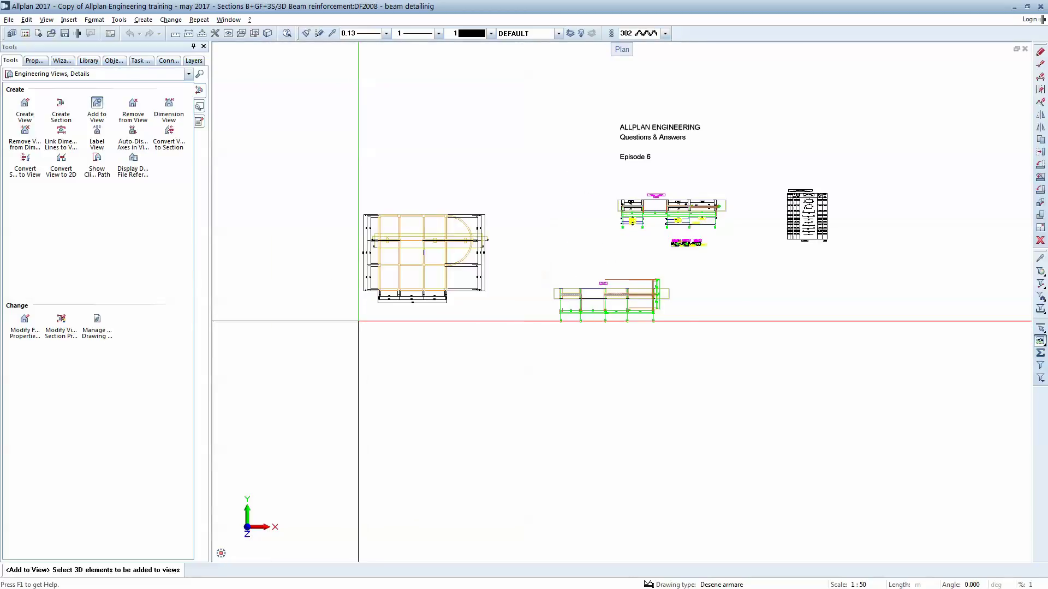
left_click_drag(342, 128, 573, 371)
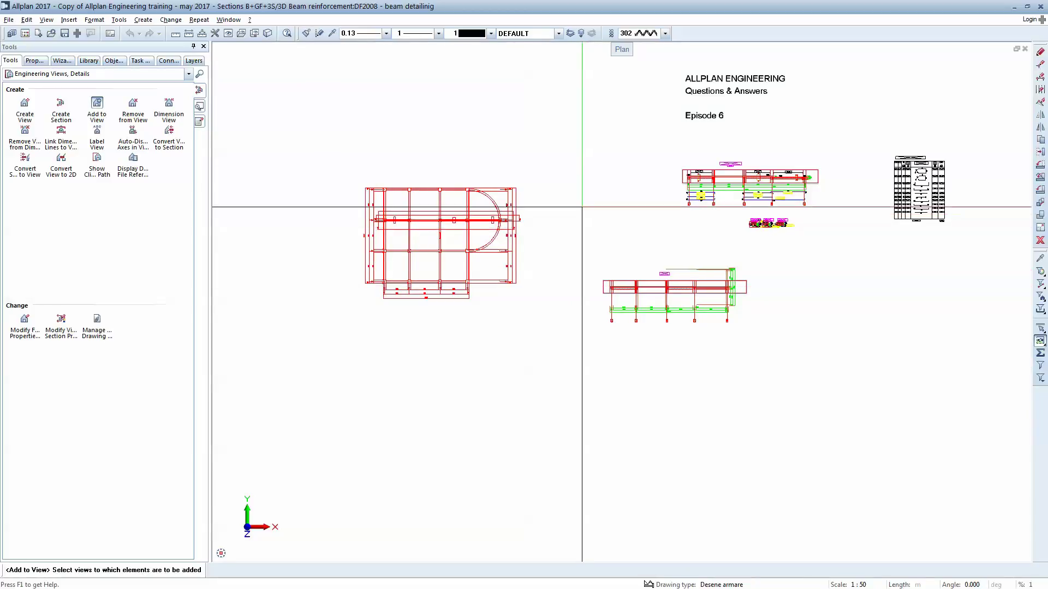
left_click_drag(561, 119, 858, 403)
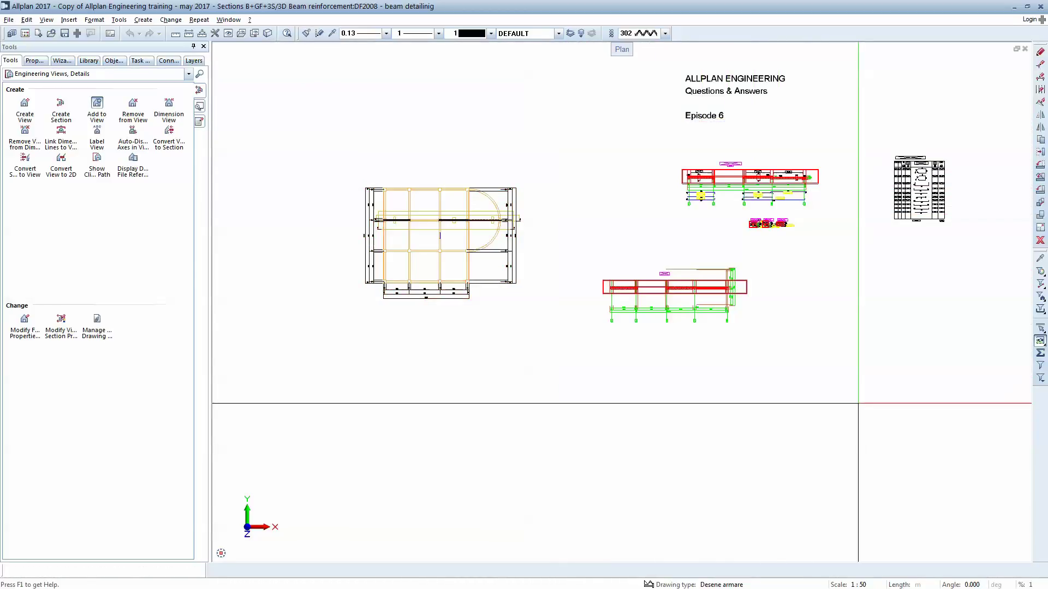
scroll(746, 213, "up", 3)
scroll(746, 191, "up", 3)
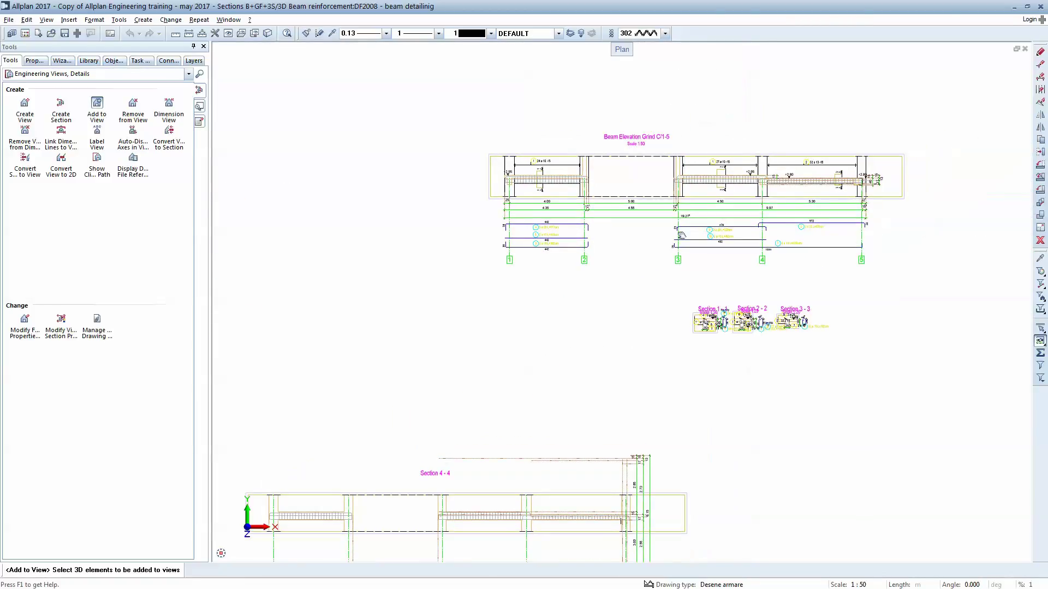
middle_click_drag(681, 235, 678, 233)
key("Escape")
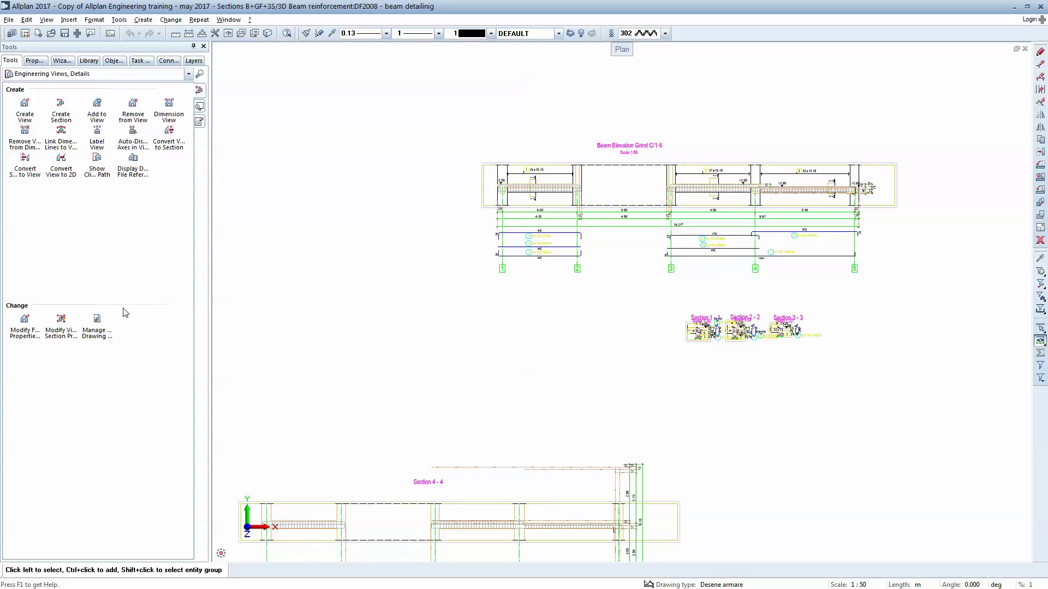
Step: Remove the first beam's 3D reinforcement file 2004 from the reference drawing files of drawing file 2008
left_click(98, 320)
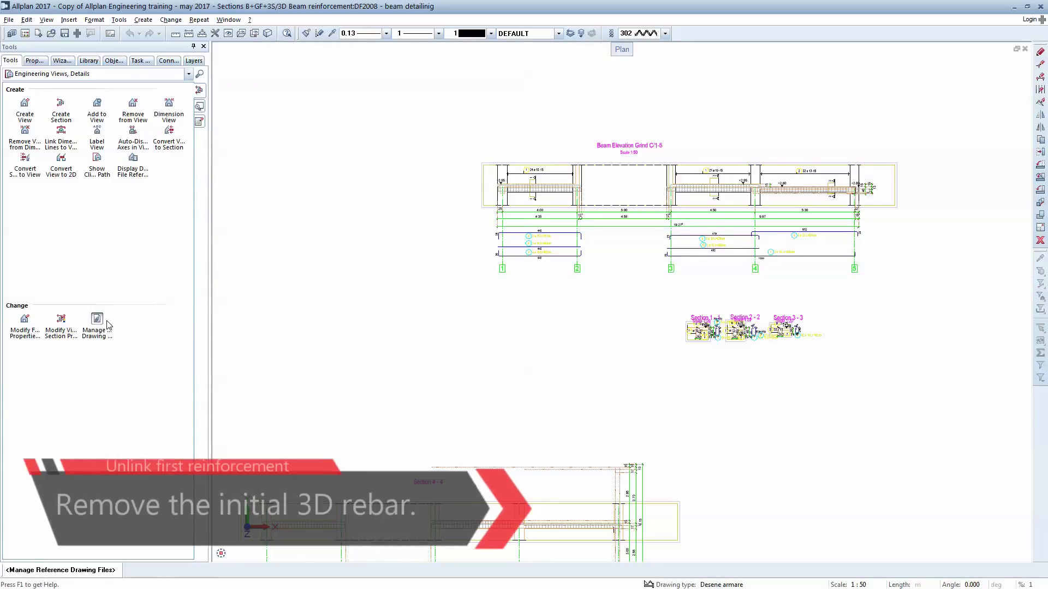
left_click_drag(59, 187, 445, 235)
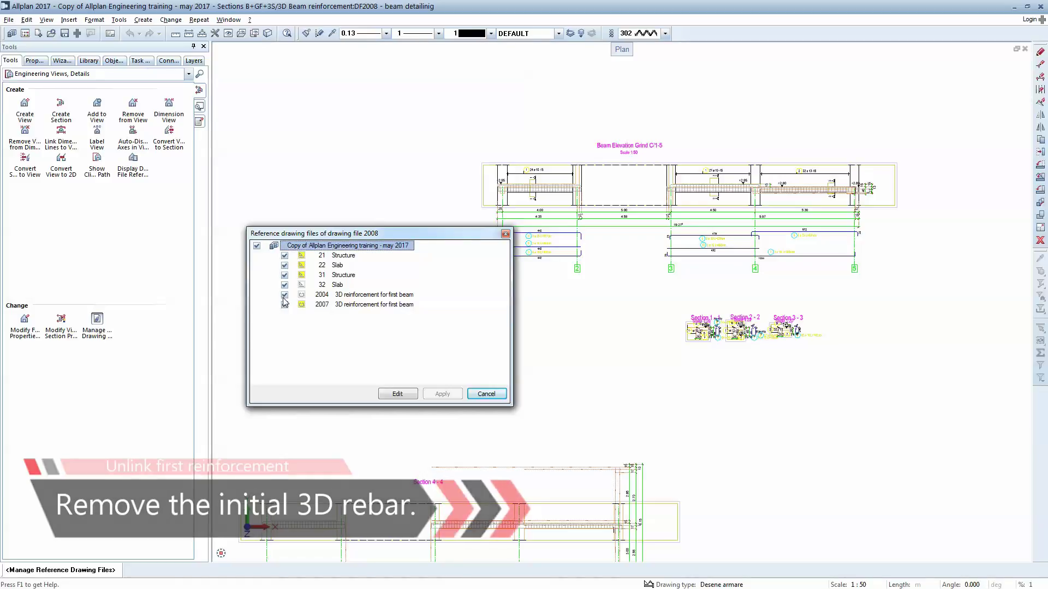
left_click(382, 394)
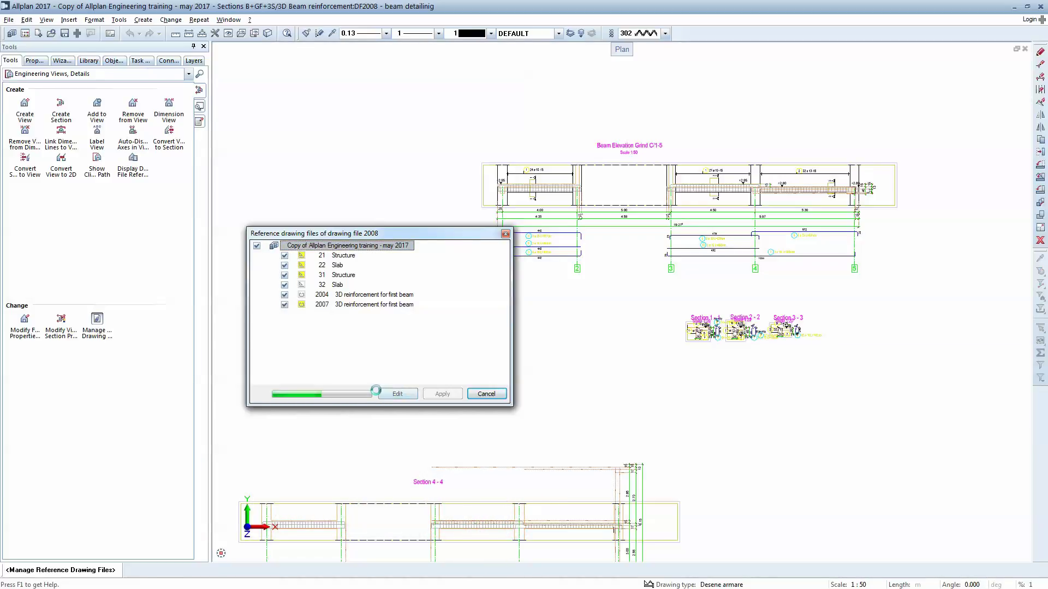
left_click(284, 295)
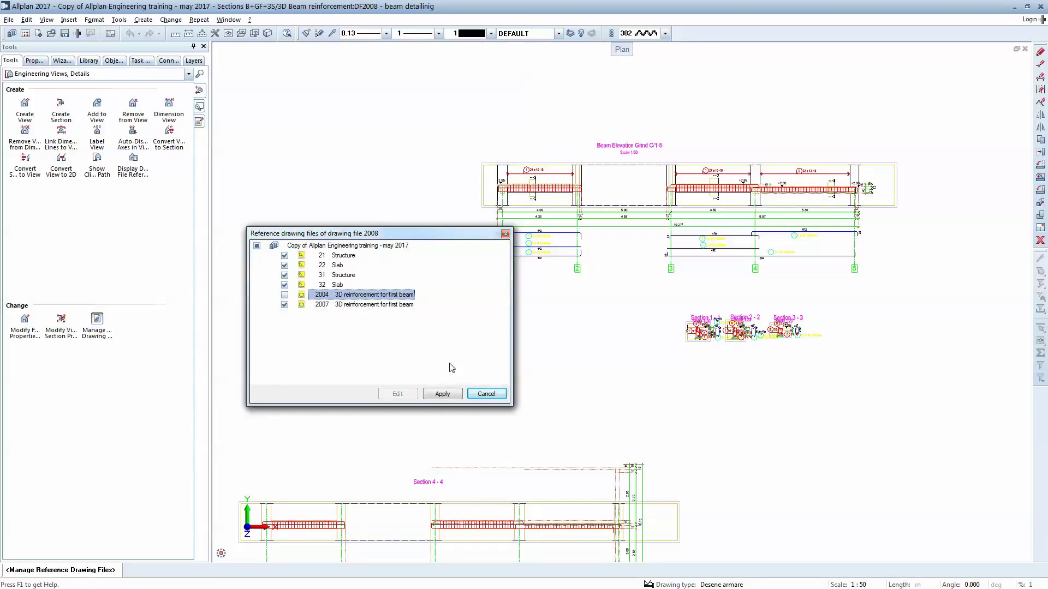
left_click(442, 394)
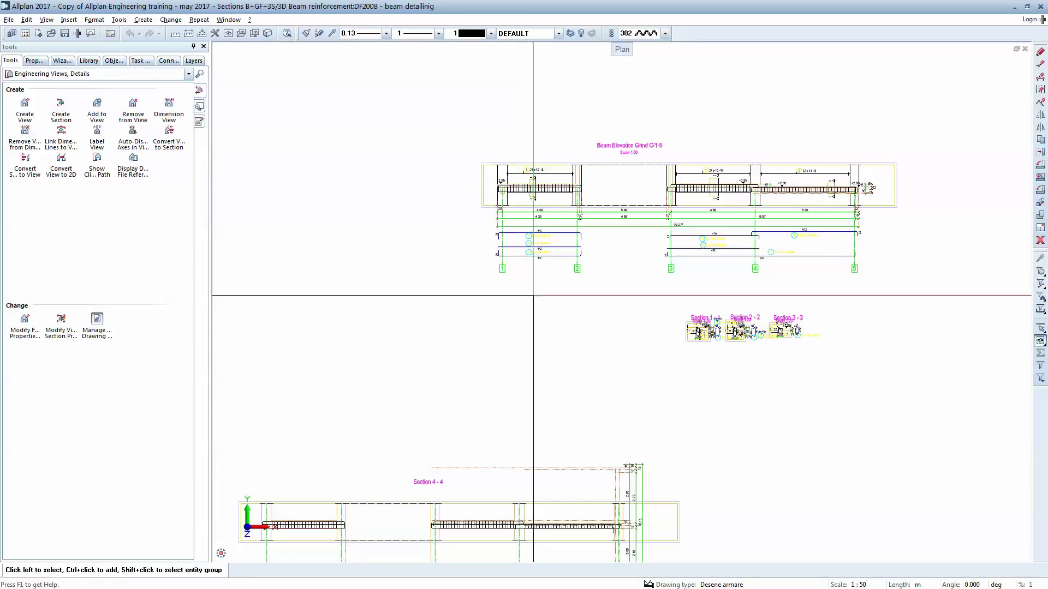
Step: Start Stretch Entities on the floor plan, filtering by the section boundaries' line color 11
scroll(533, 295, "down", 4)
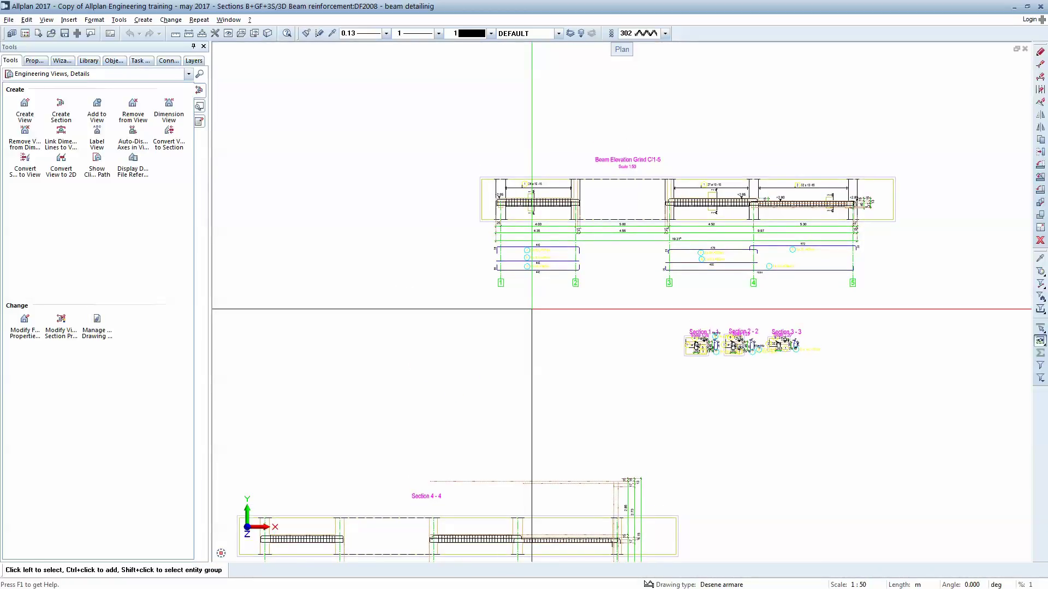
scroll(532, 309, "down", 3)
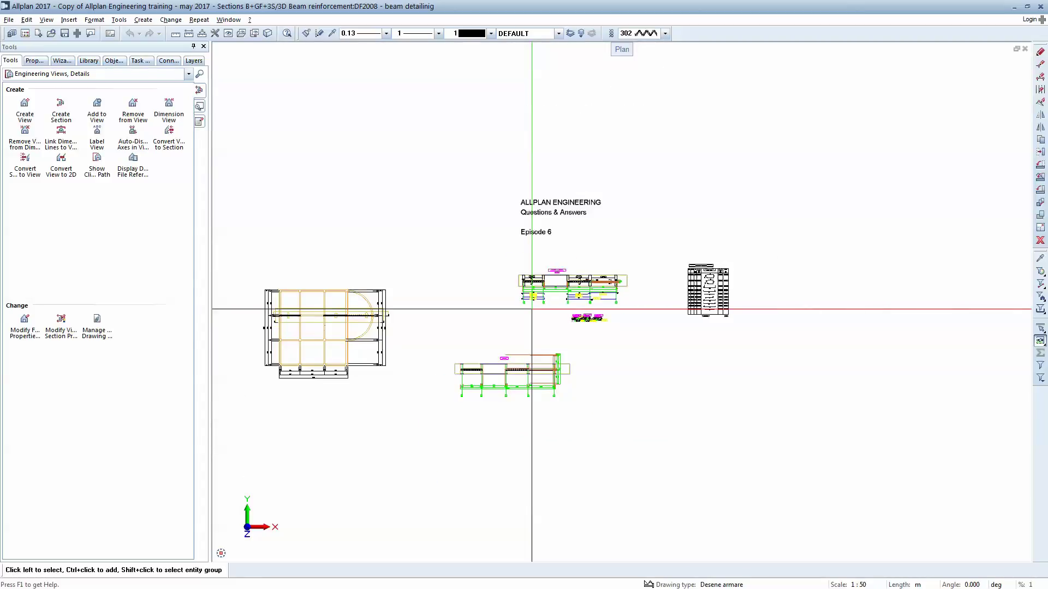
scroll(412, 334, "up", 5)
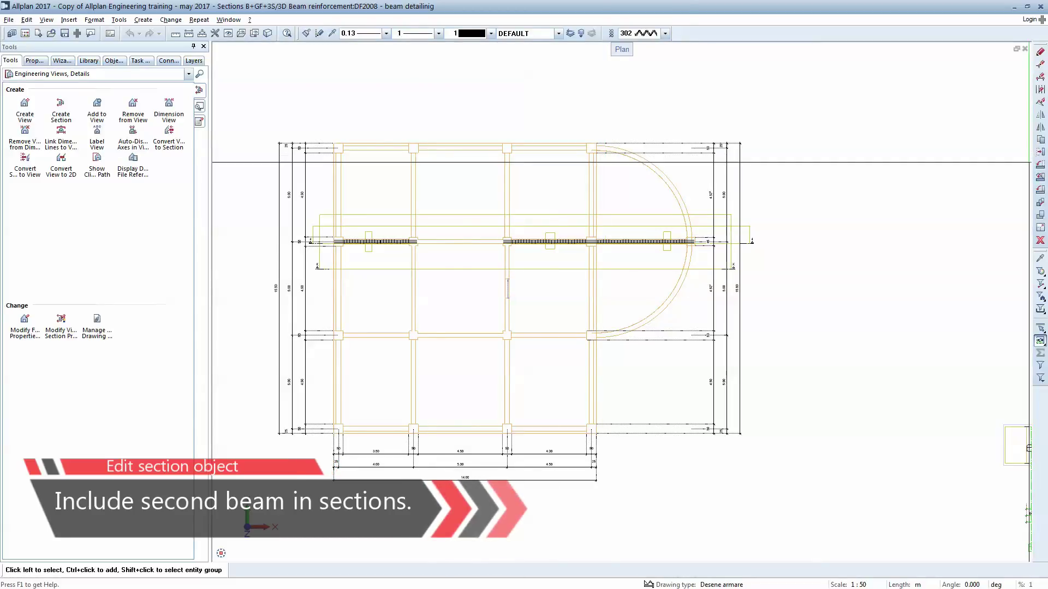
left_click(1040, 64)
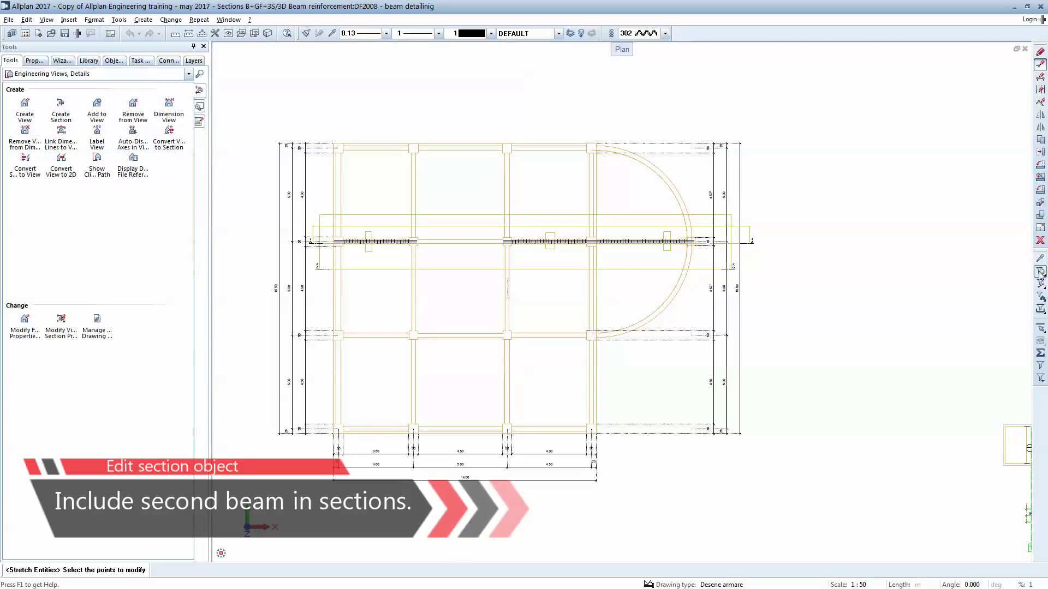
key("Escape")
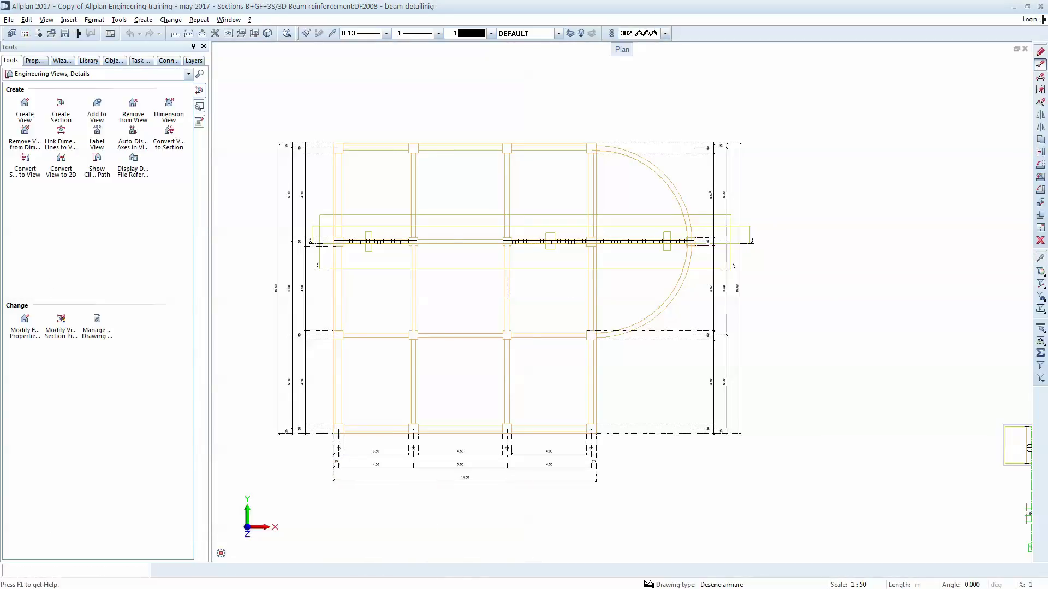
left_click_drag(247, 189, 397, 214)
left_click(353, 388)
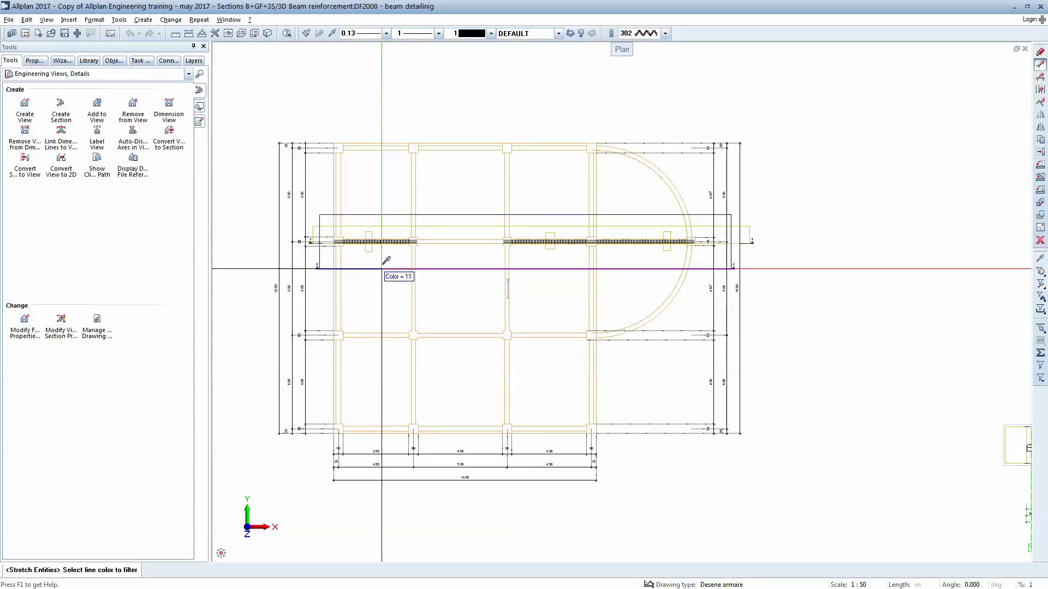
left_click(382, 267)
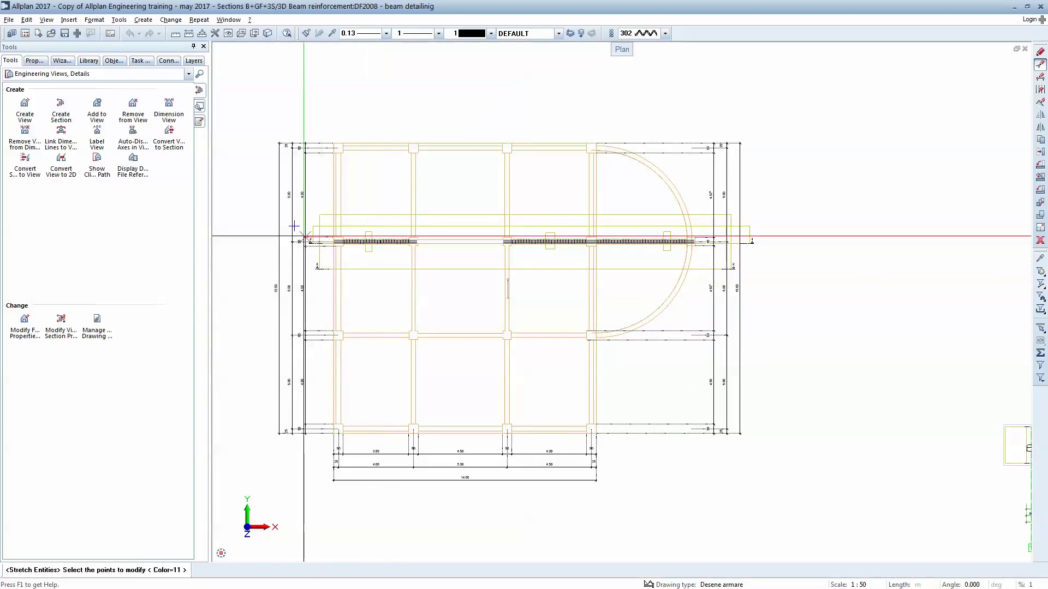
Step: Stretch the section boundaries in the floor plan from the first beam's axis to just beyond the second beam's axis
scroll(294, 225, "up", 3)
scroll(319, 251, "down", 5)
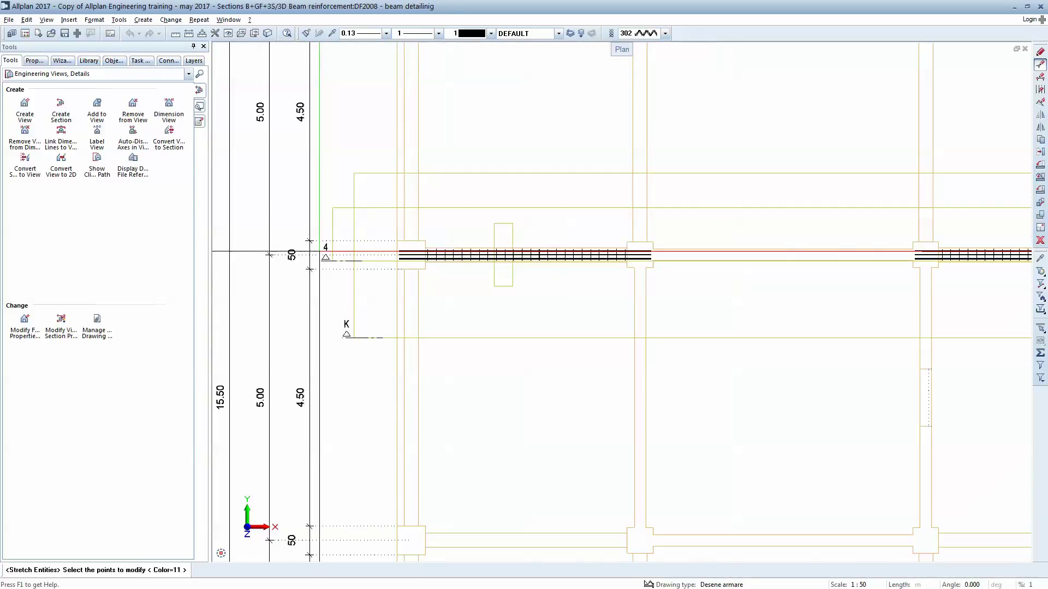
left_click_drag(359, 269, 856, 306)
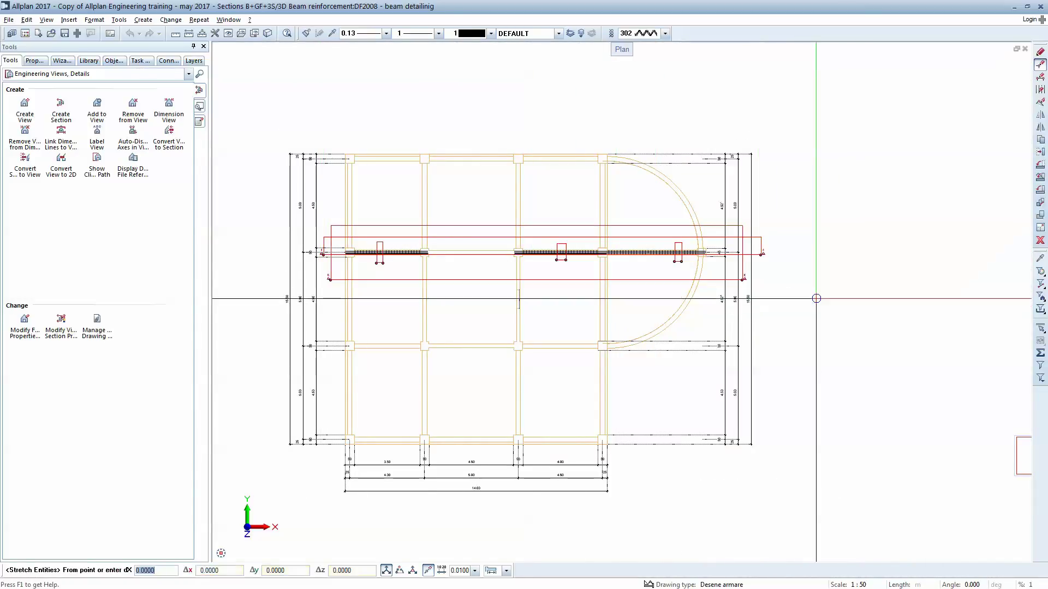
left_click(742, 280)
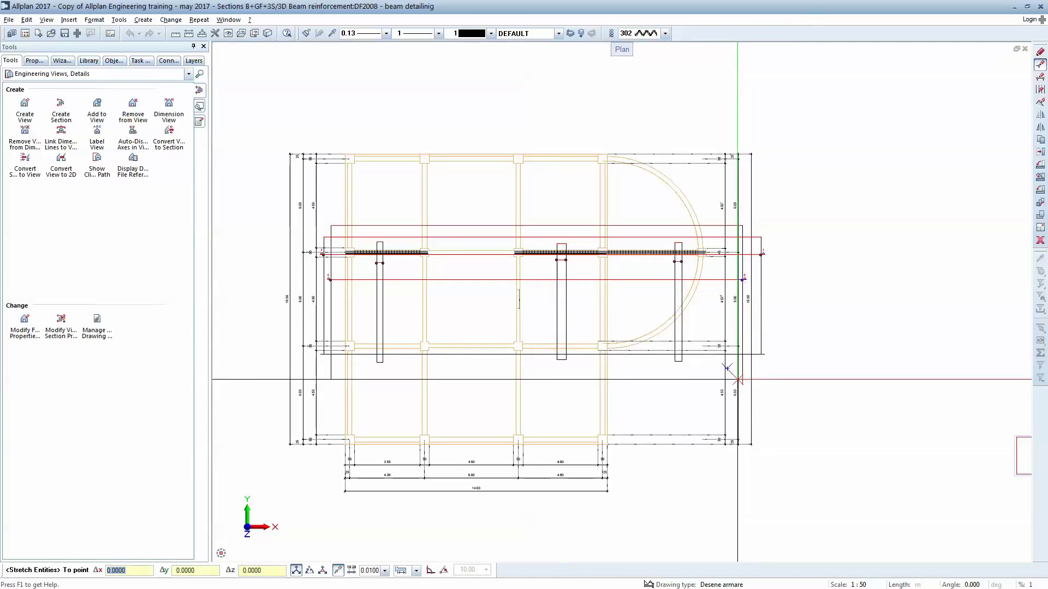
left_click(737, 378)
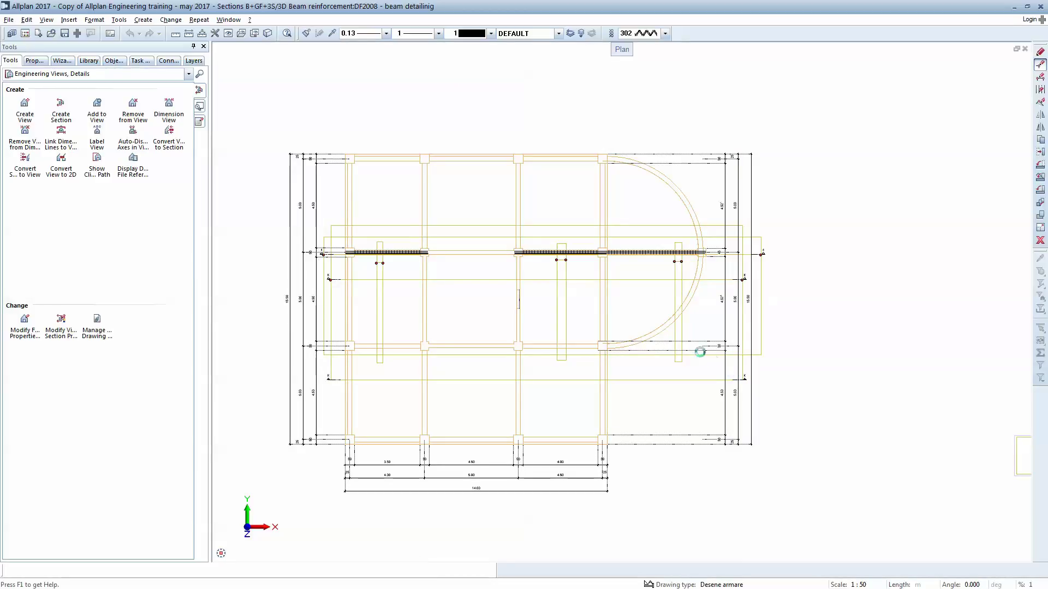
key("Escape")
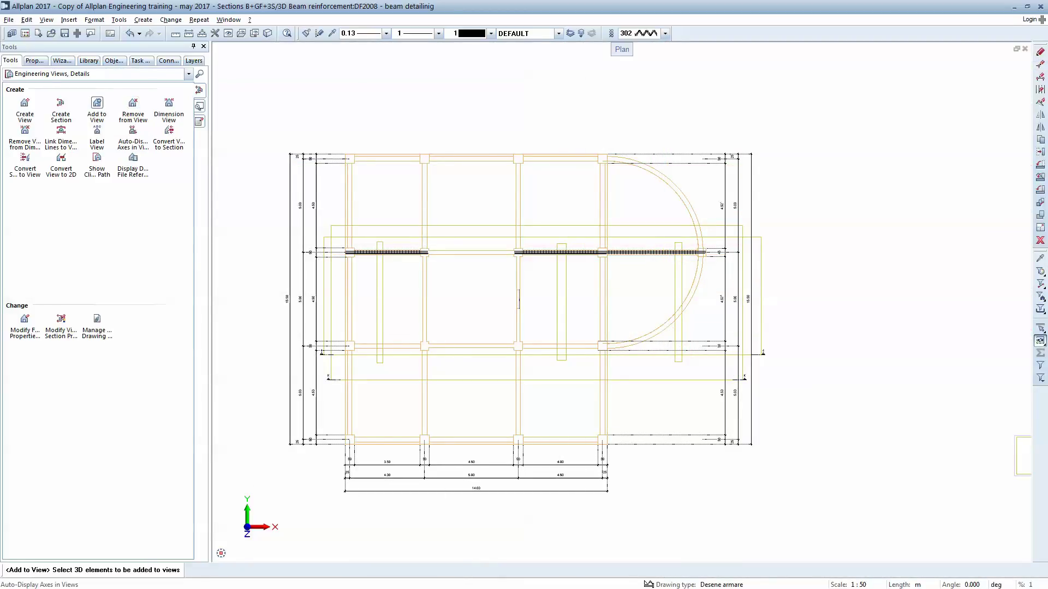
Step: Add the 3D elements within the stretched section areas to the beam elevation and Sections 1-1, 2-2 and 3-3
left_click_drag(287, 208, 791, 368)
scroll(460, 257, "down", 3)
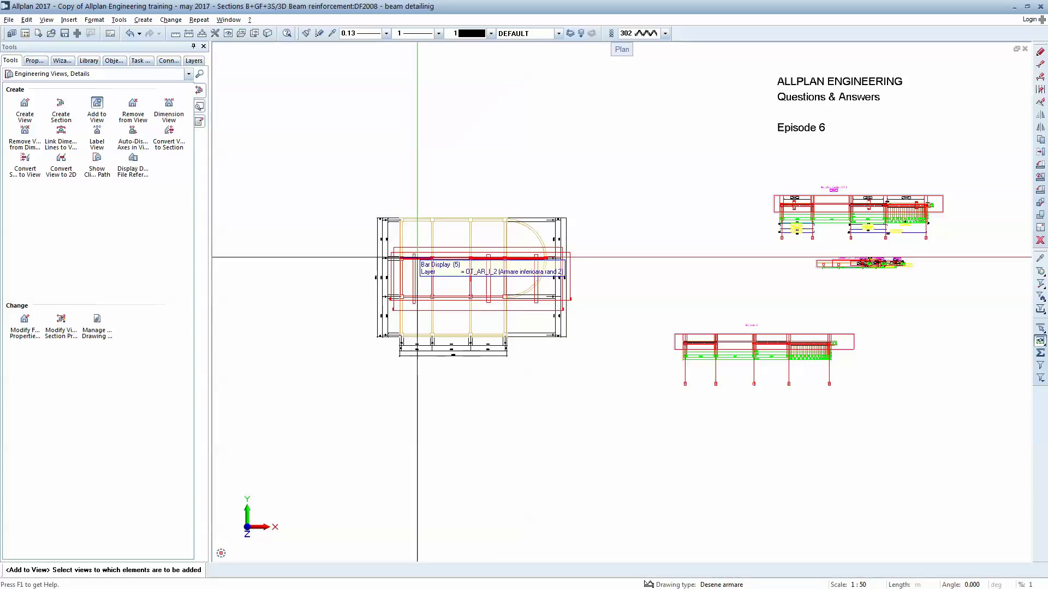
left_click_drag(718, 161, 980, 292)
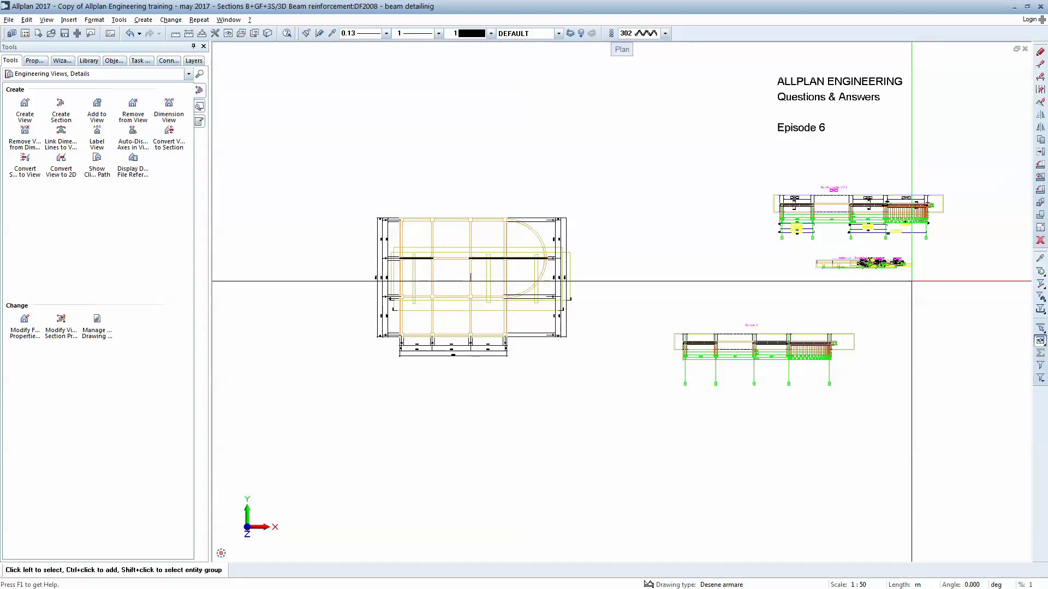
Step: Move the steel grade PC52 bars in the floor plan from the first beam's axis onto the second beam's axis
scroll(482, 286, "up", 3)
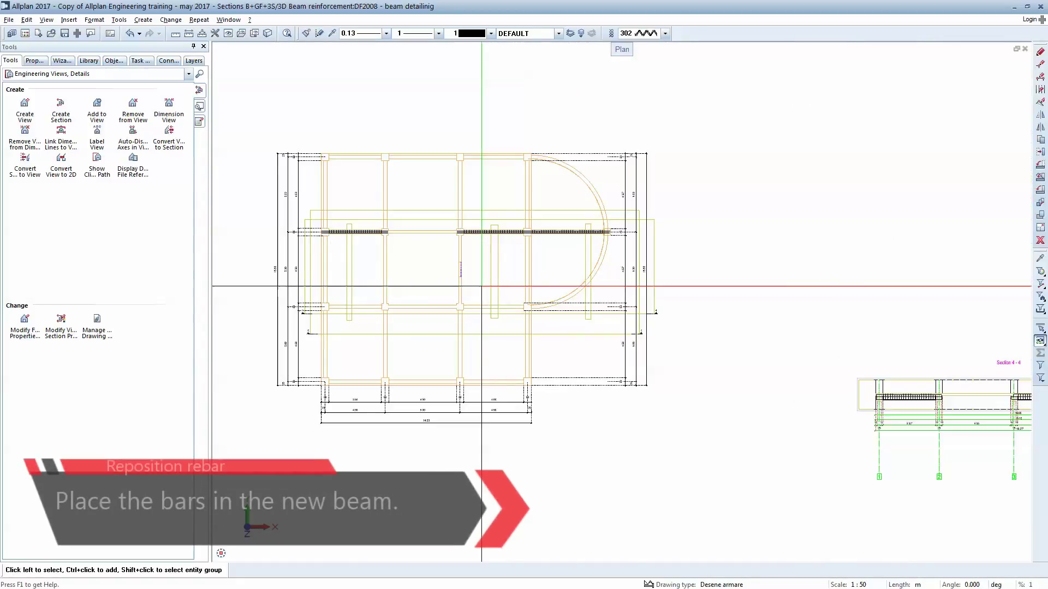
left_click(1040, 152)
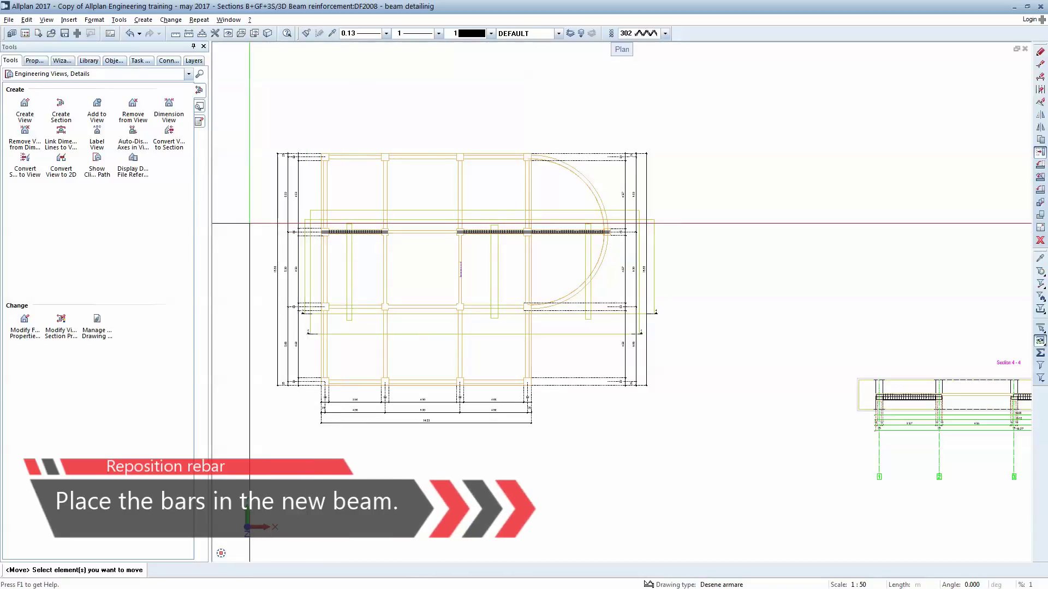
left_click(1040, 309)
left_click(929, 343)
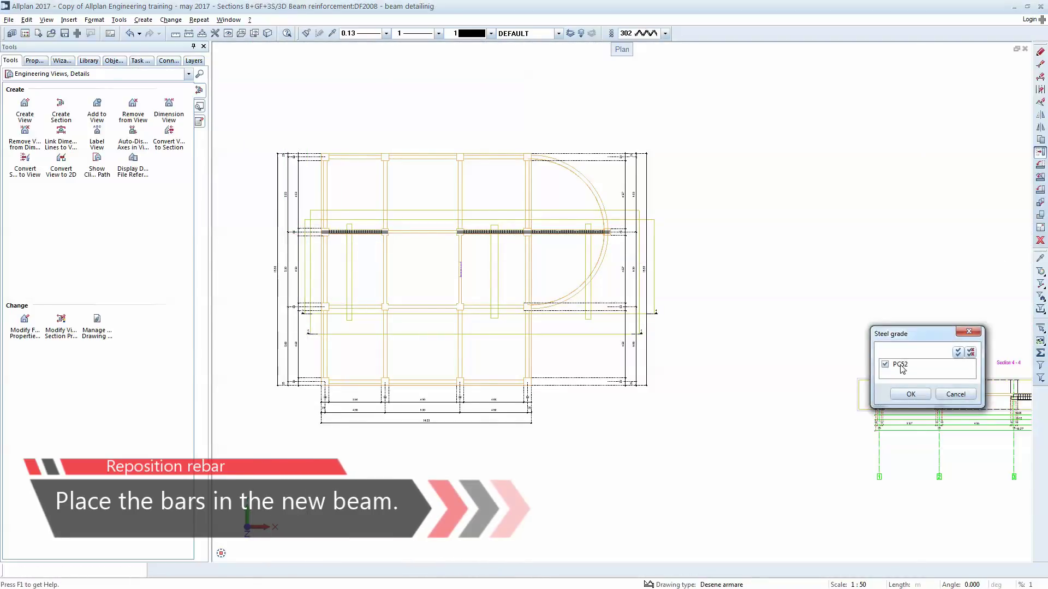
left_click(910, 394)
left_click_drag(266, 219, 690, 262)
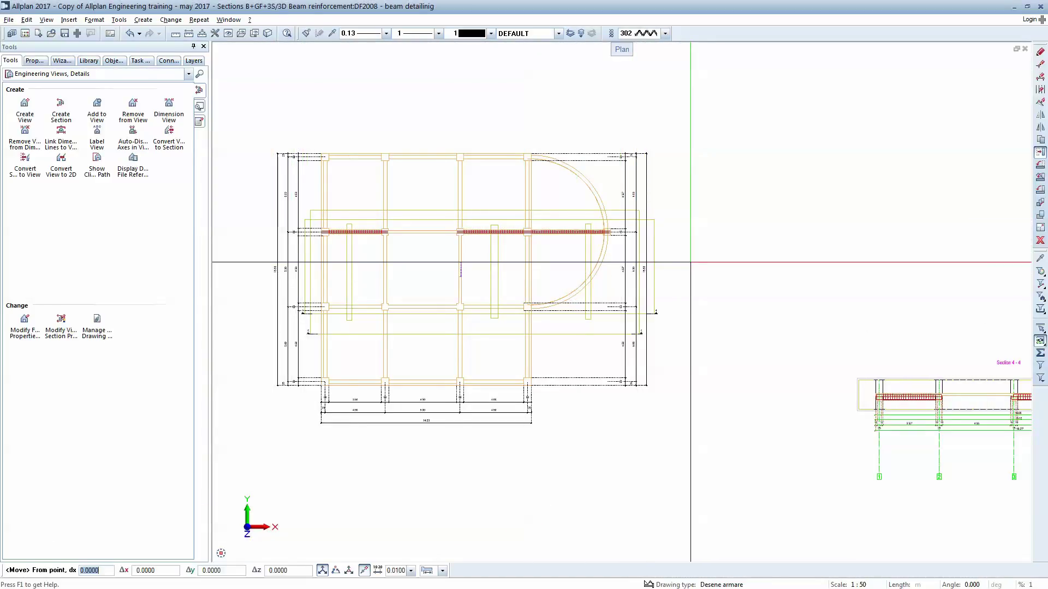
scroll(535, 236, "up", 3)
scroll(534, 236, "up", 1)
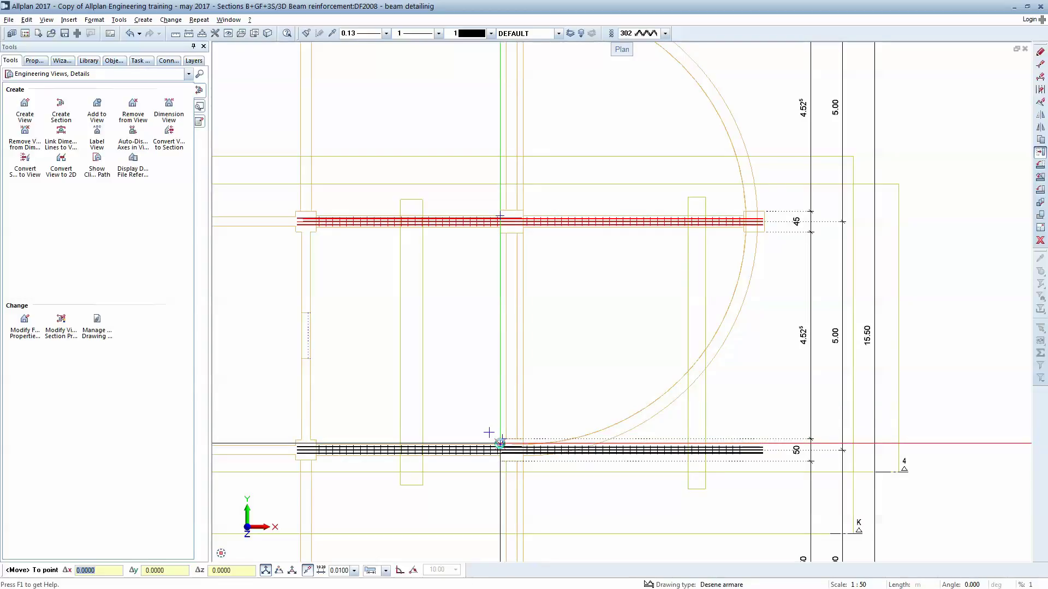
left_click(500, 443)
key("Escape")
Step: Stretch the upper edges of the section boundaries in the floor plan down to just above the second beam, filtering by the boundaries' line color
scroll(500, 443, "down", 5)
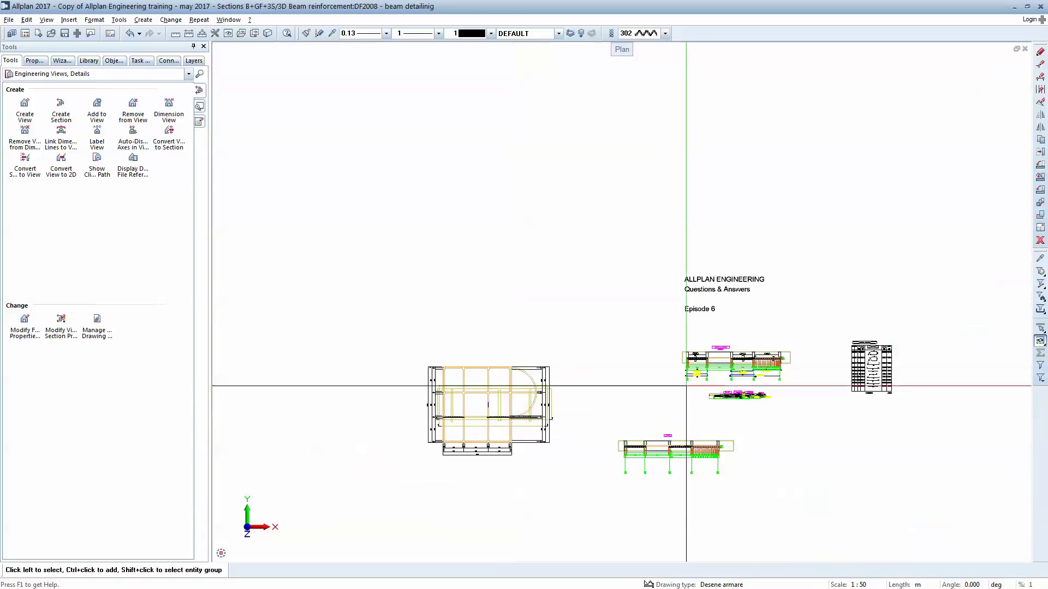
scroll(744, 357, "up", 4)
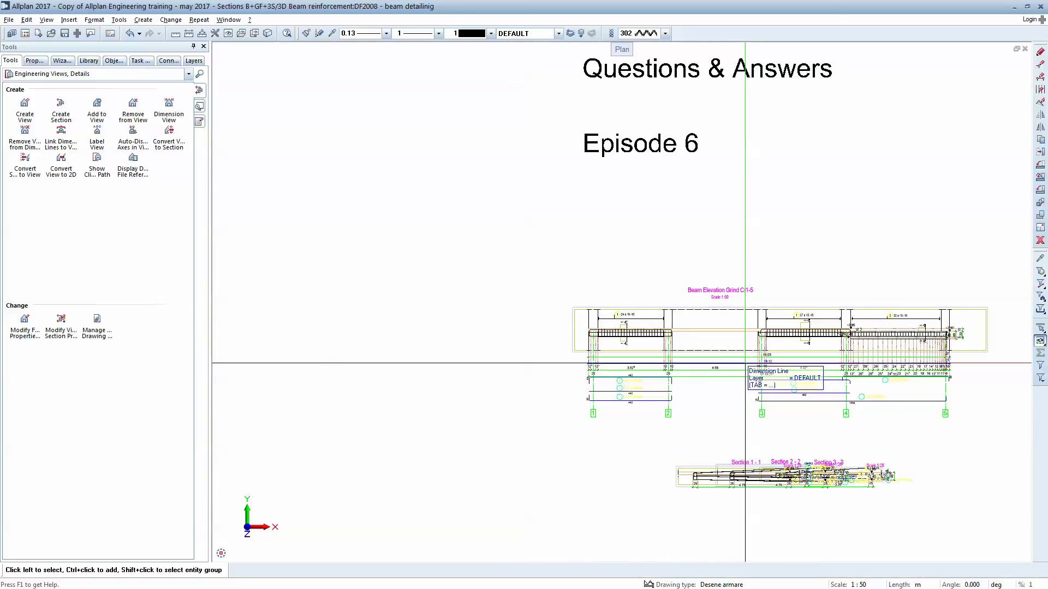
scroll(745, 363, "down", 4)
scroll(377, 410, "up", 2)
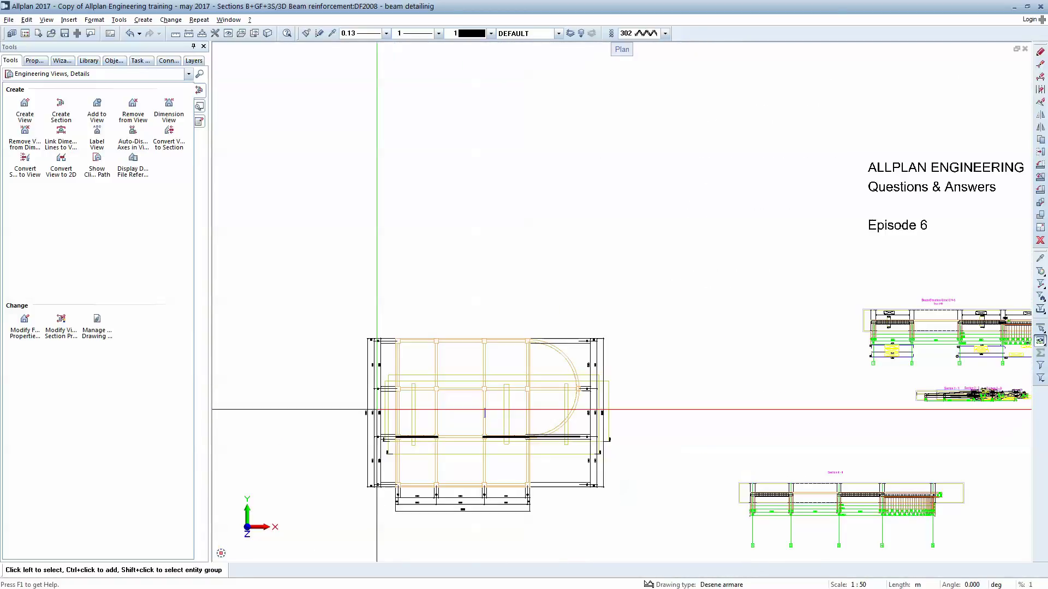
scroll(408, 361, "up", 1)
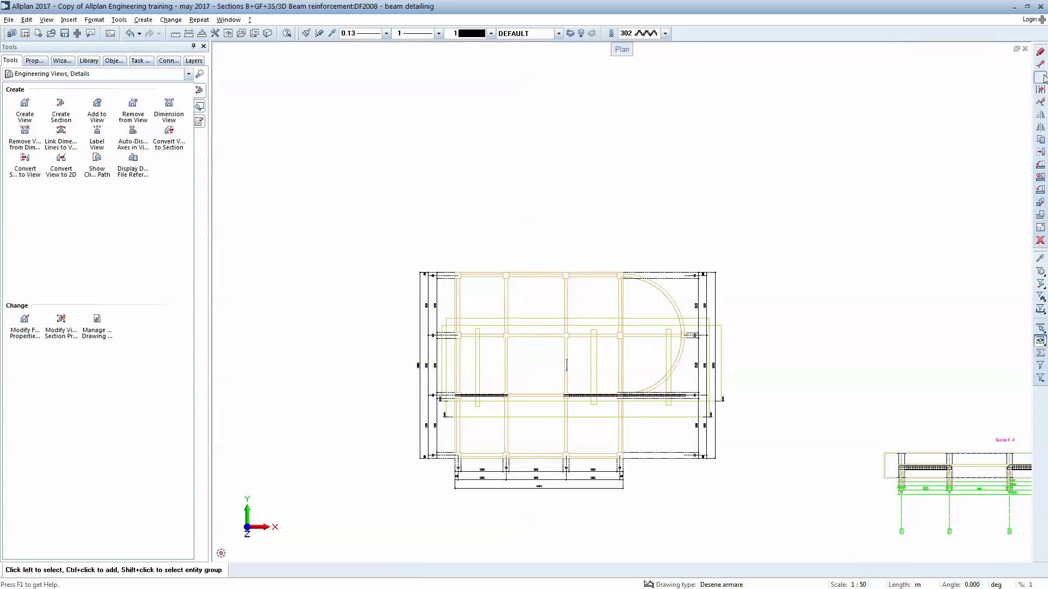
left_click(1041, 272)
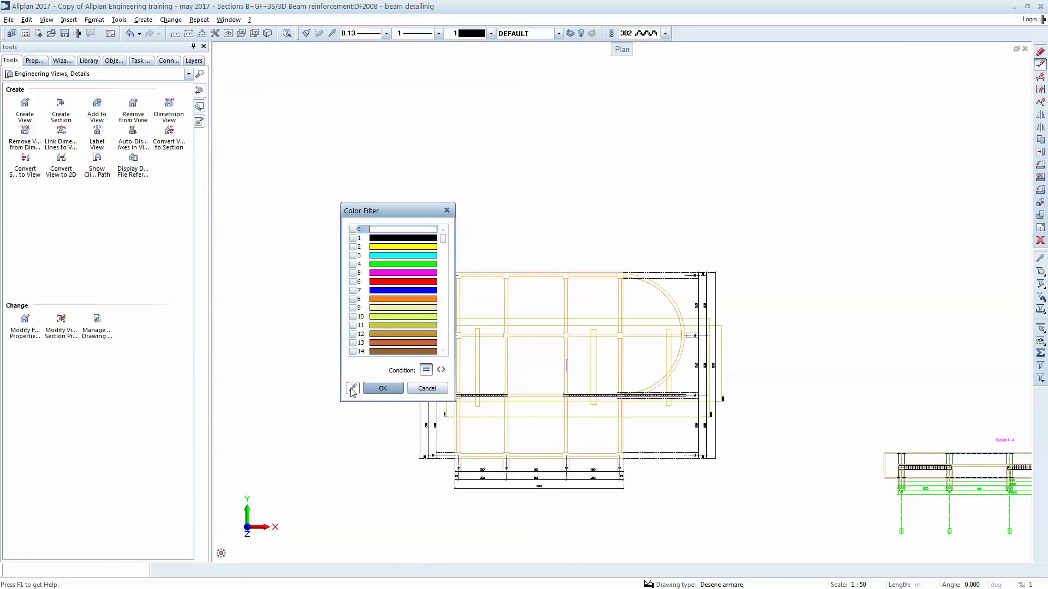
left_click(353, 388)
left_click(468, 319)
left_click_drag(361, 310, 730, 365)
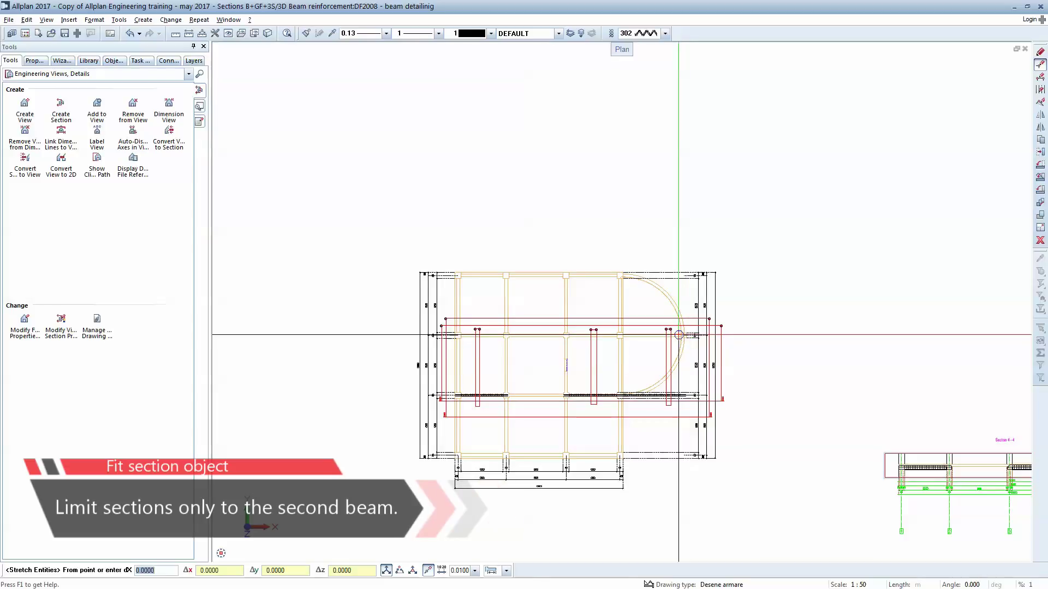
left_click(667, 331)
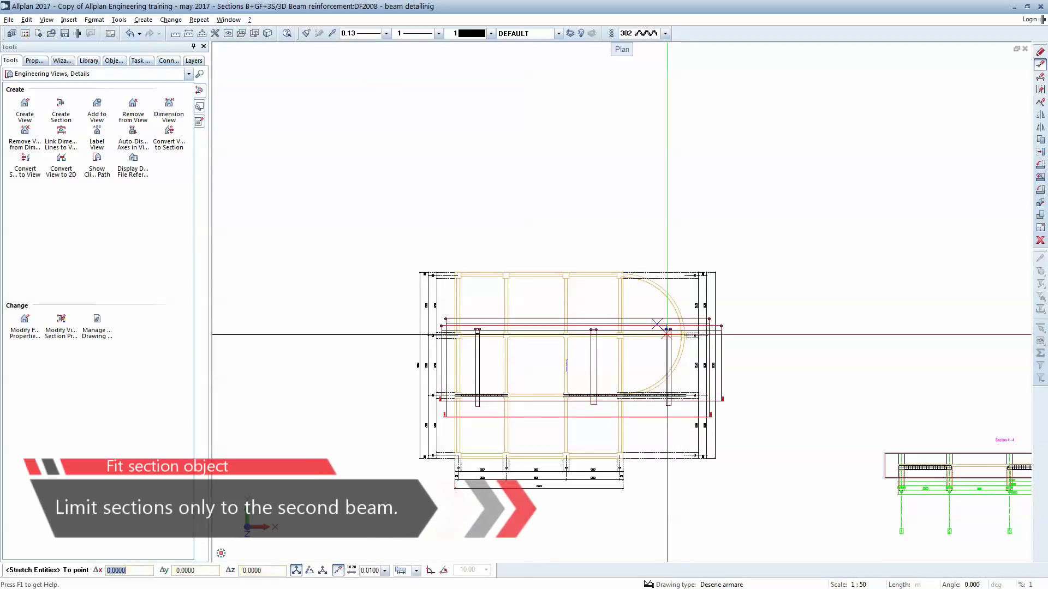
scroll(664, 375, "up", 3)
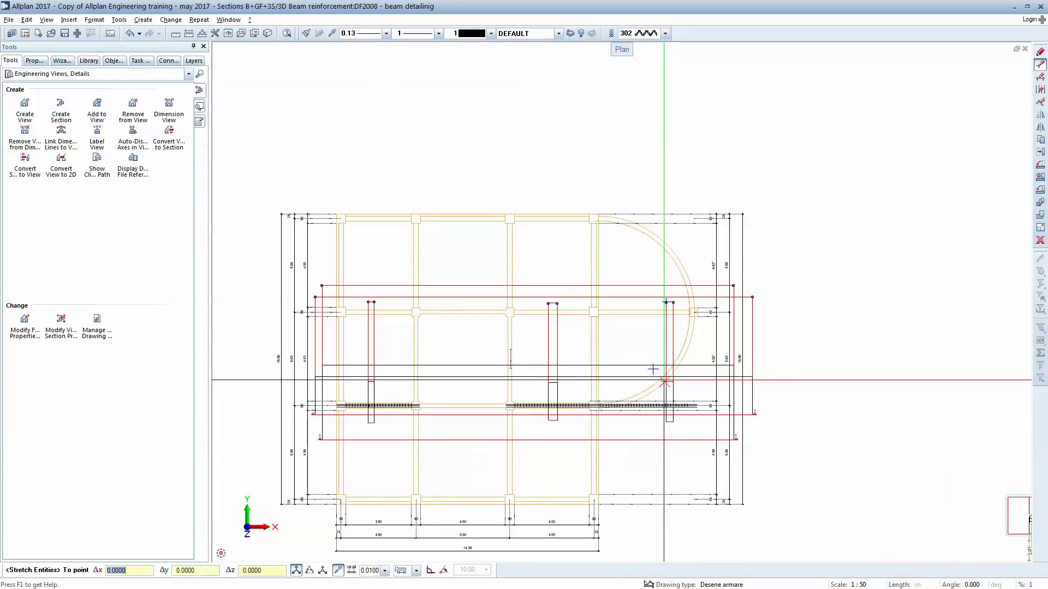
scroll(662, 379, "up", 1)
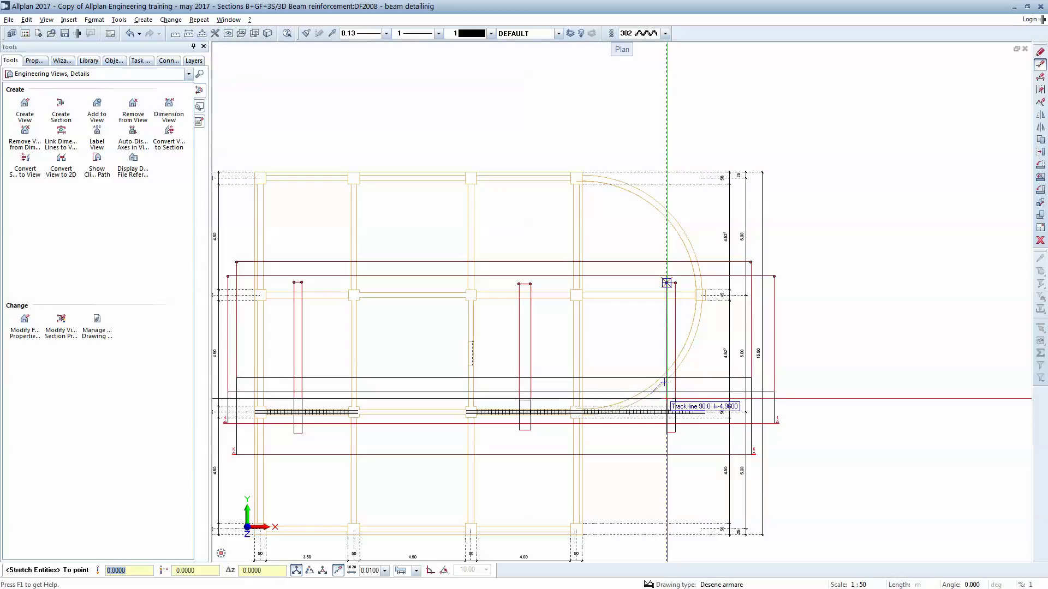
left_click(665, 382)
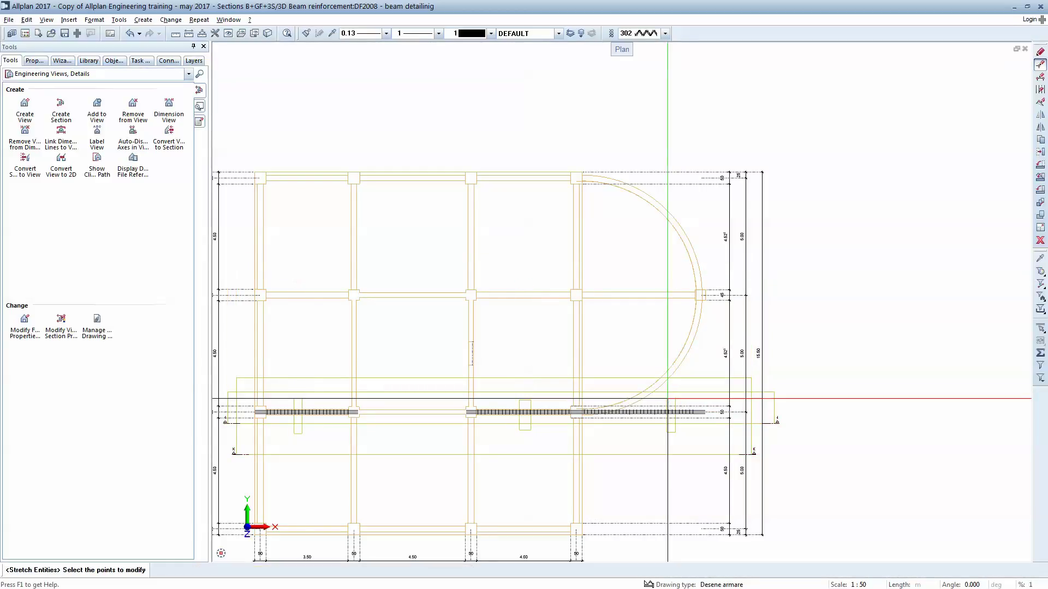
key("Escape")
Step: Stretch the curved-bay end of the lower 3 ø 16 bar (mark 7) in the beam elevation back to the last column
scroll(627, 385, "down", 5)
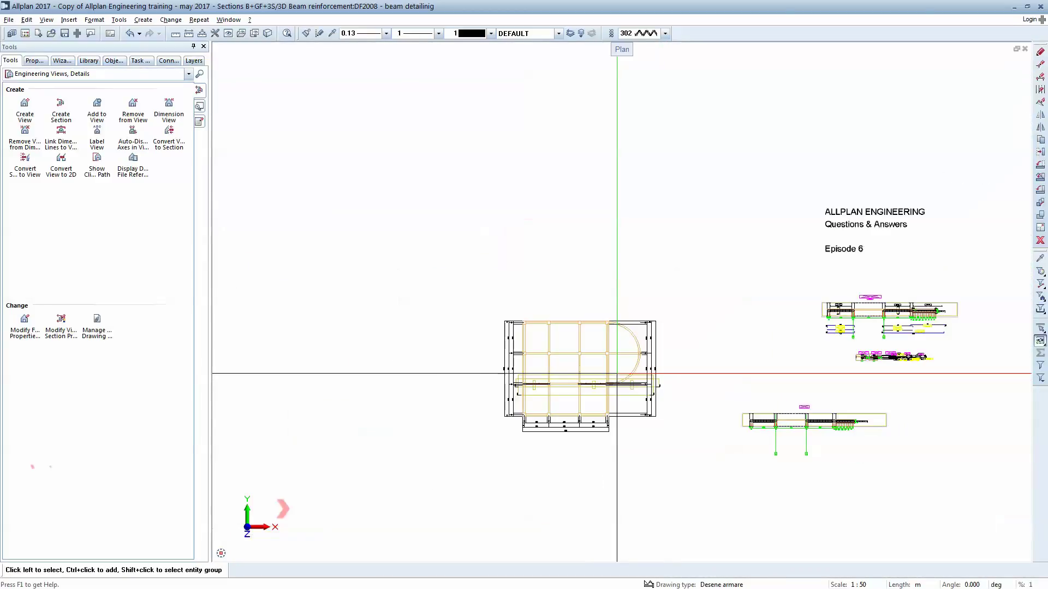
middle_click_drag(631, 394, 486, 396)
scroll(795, 317, "up", 1)
scroll(796, 318, "up", 6)
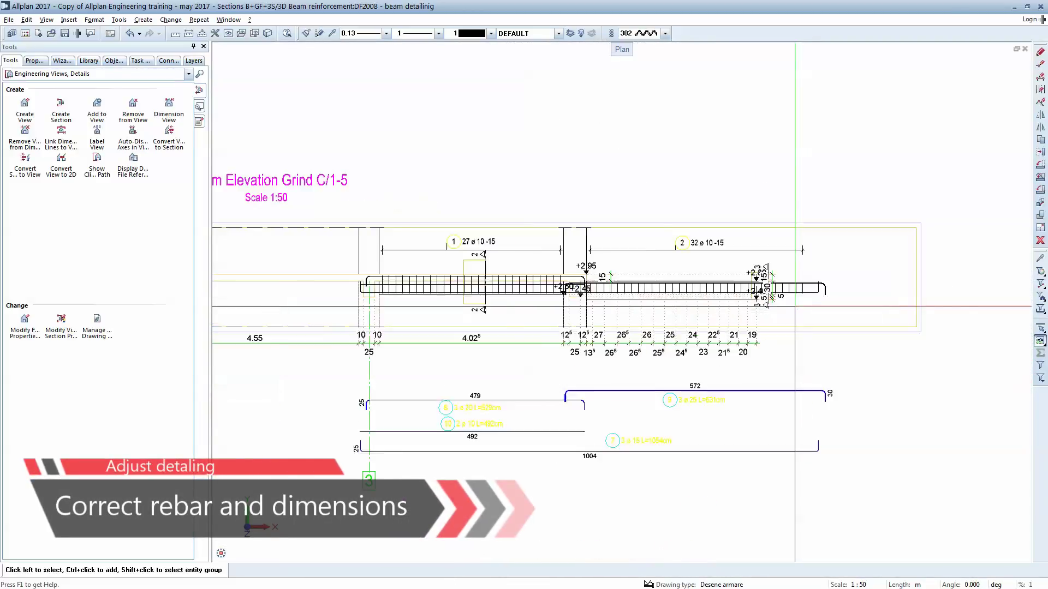
scroll(795, 306, "up", 1)
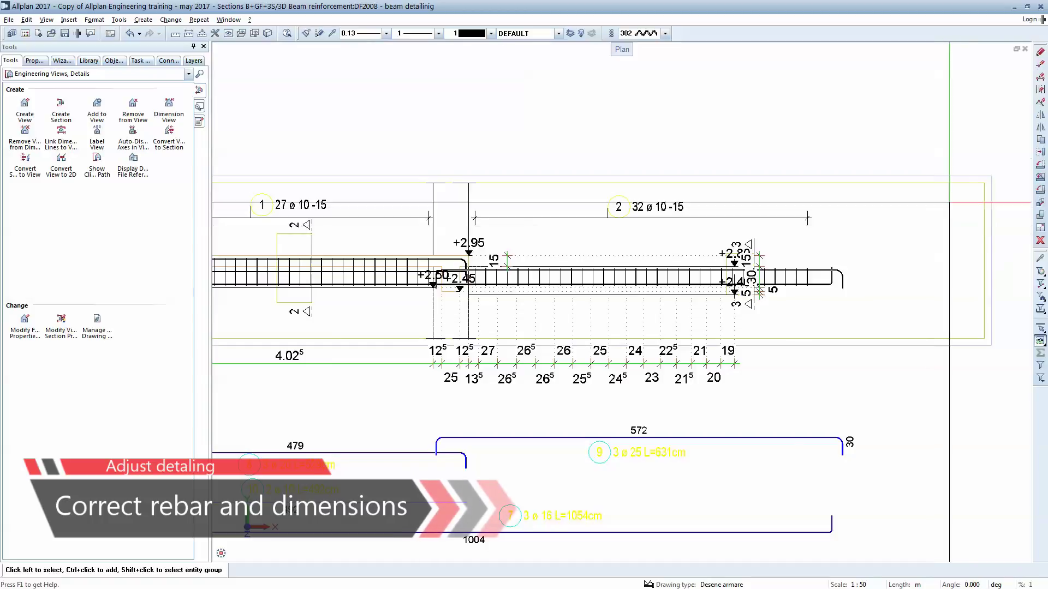
left_click(1041, 64)
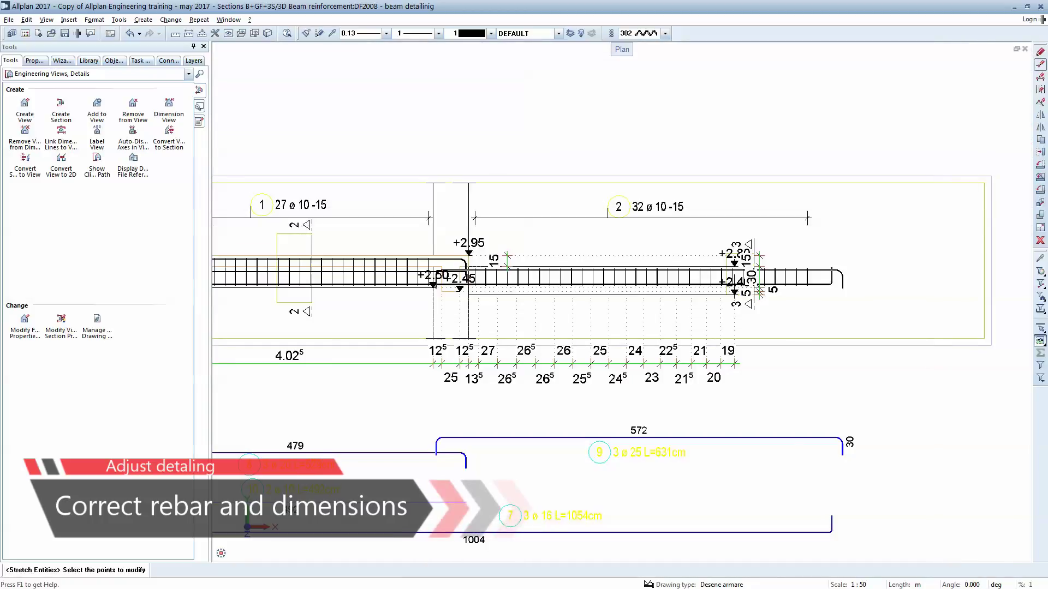
scroll(844, 252, "up", 3)
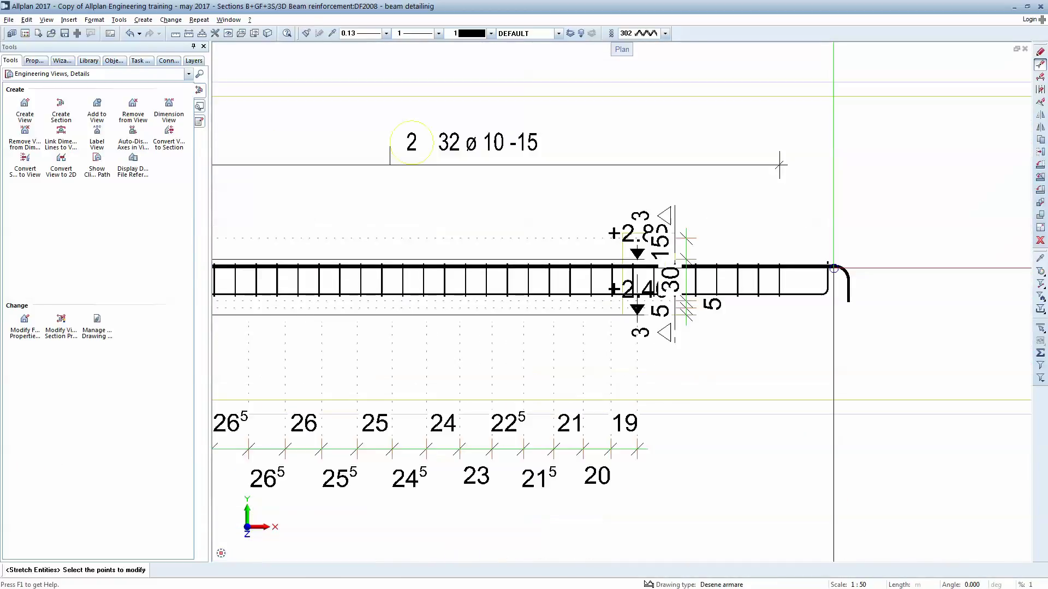
left_click_drag(811, 228, 837, 322)
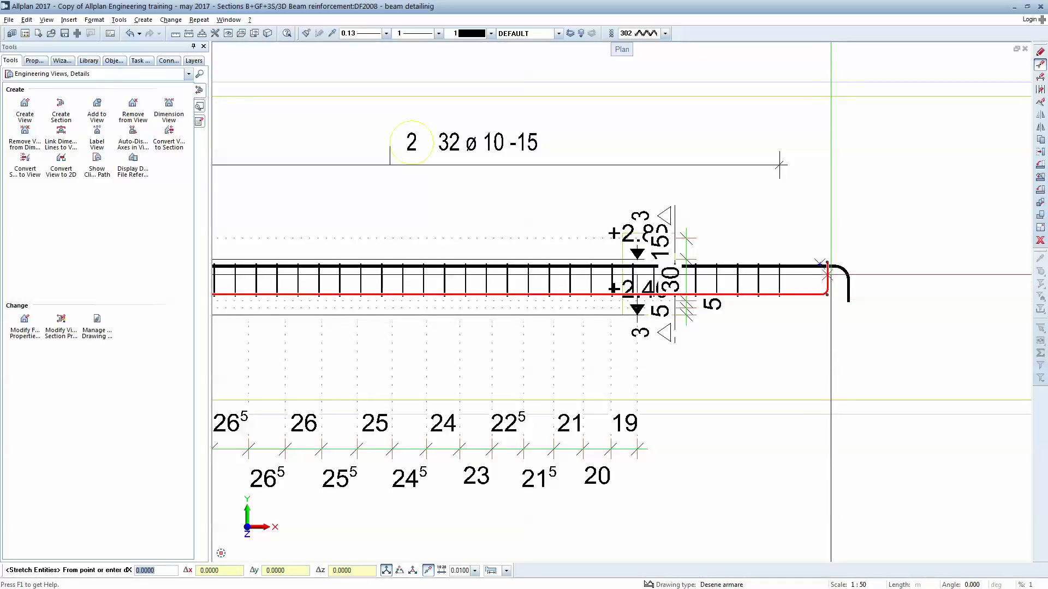
scroll(830, 274, "up", 4)
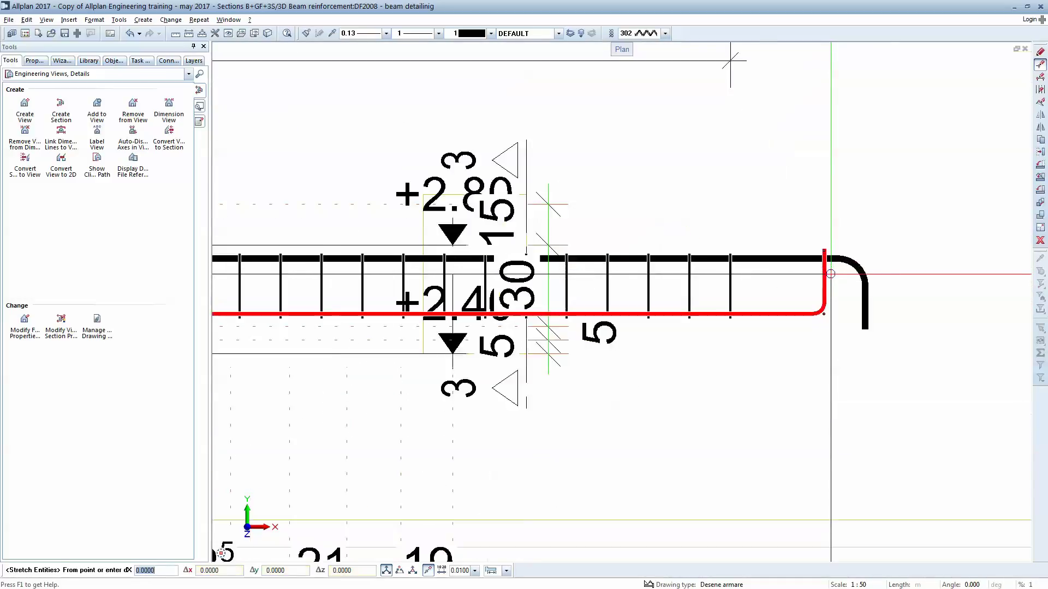
left_click(826, 242)
scroll(825, 241, "down", 5)
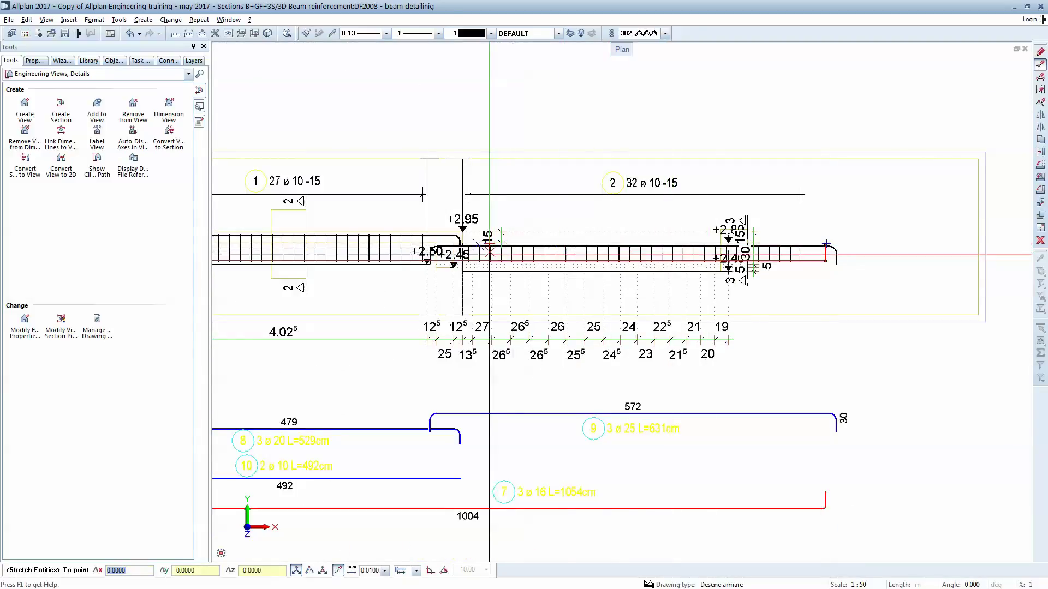
scroll(469, 252, "up", 5)
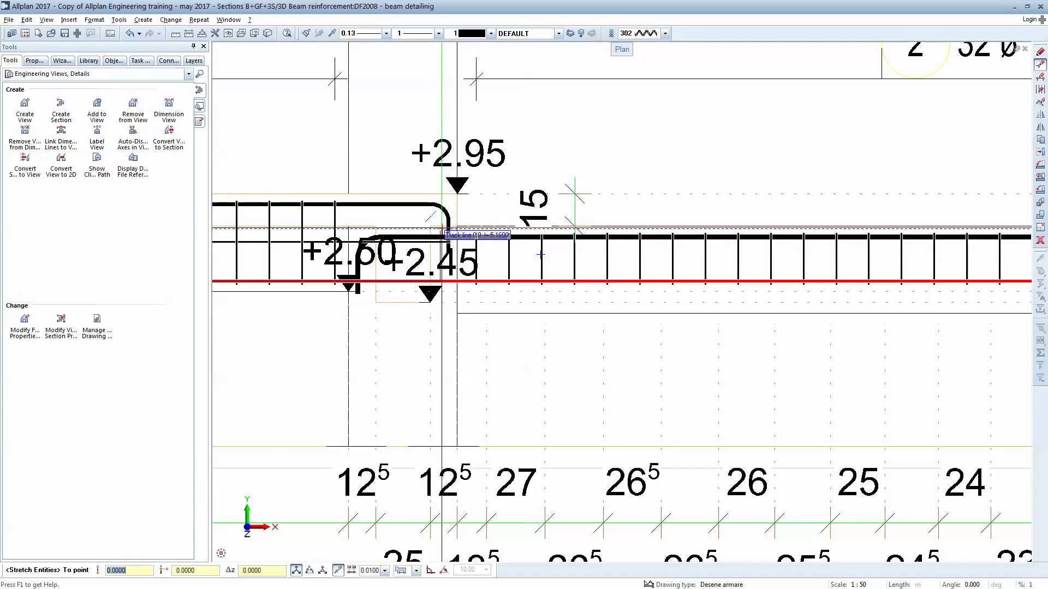
left_click(540, 254)
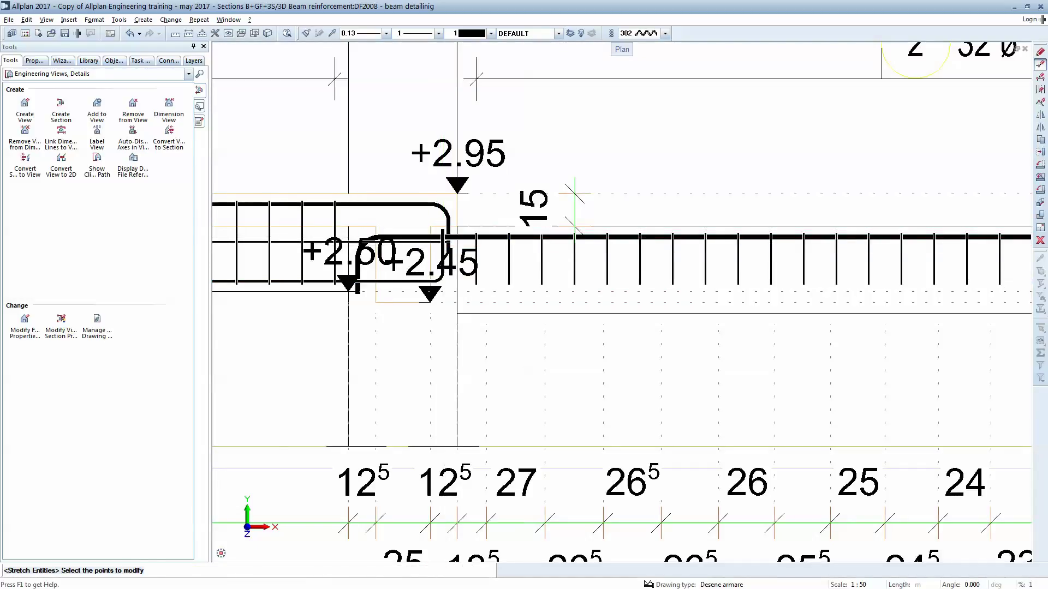
Step: Delete the PC52 bars beyond the last column in the beam elevation, along with the leftover details around the Section 3-3 marker
scroll(574, 194, "down", 2)
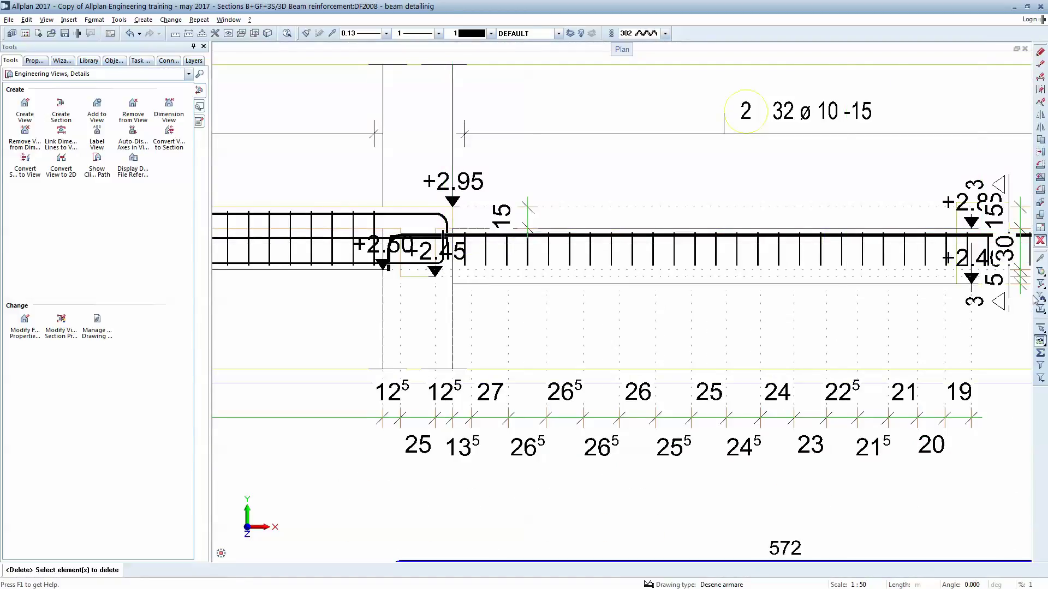
left_click(1041, 312)
left_click(928, 344)
left_click(947, 360)
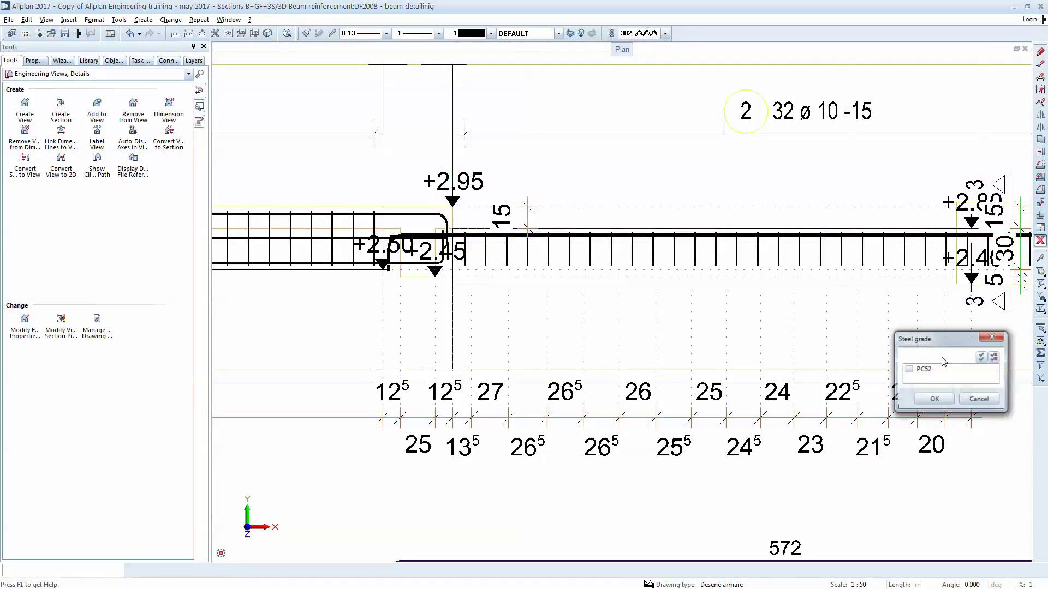
left_click(933, 398)
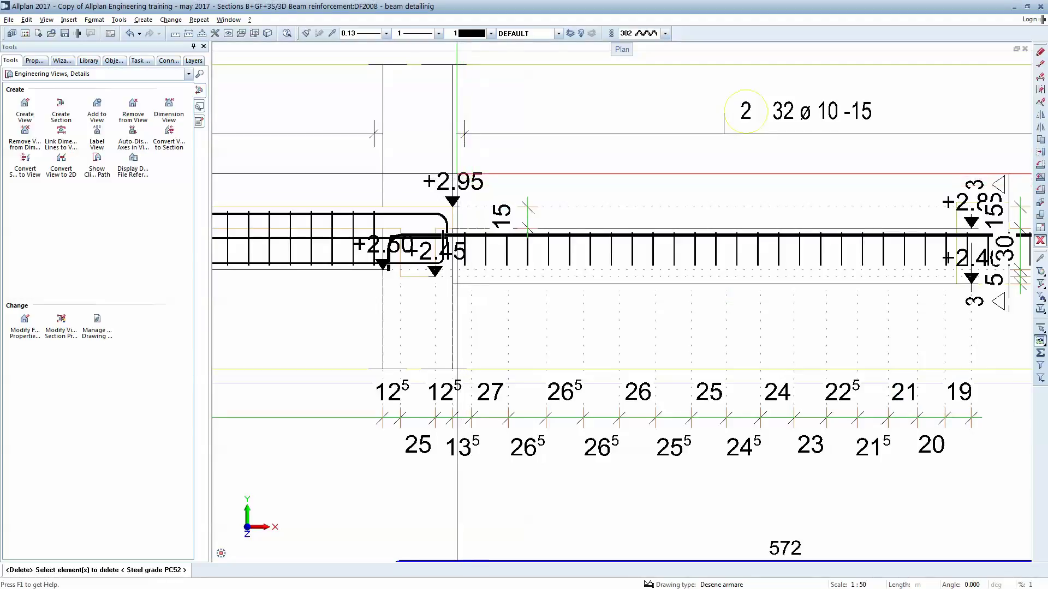
scroll(456, 160, "down", 2)
mouse_move(456, 161)
left_mouse_down()
mouse_move(965, 271)
mouse_move(915, 204)
left_mouse_up()
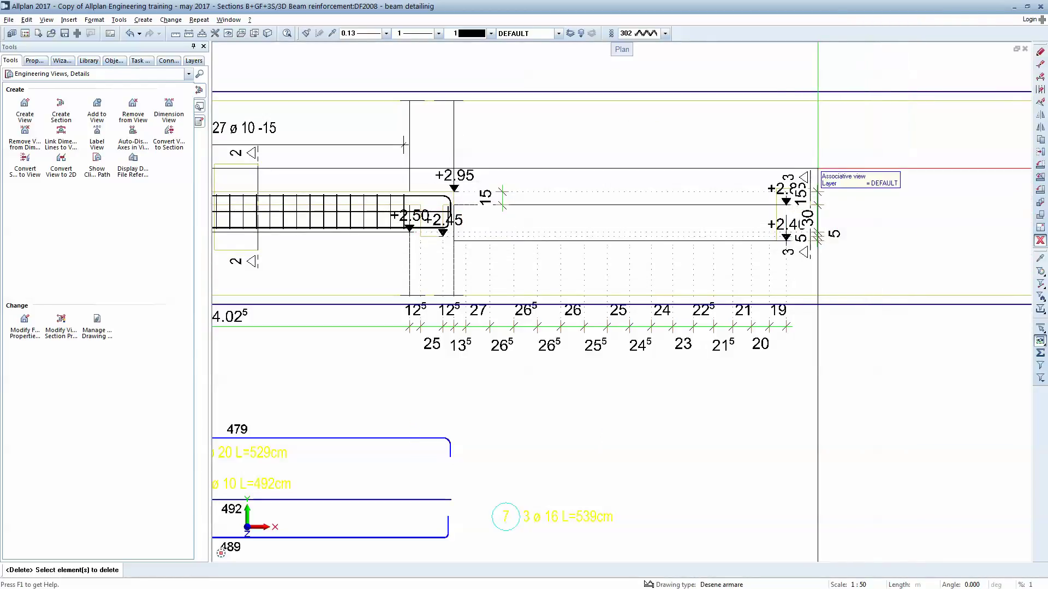
left_click_drag(721, 144, 884, 269)
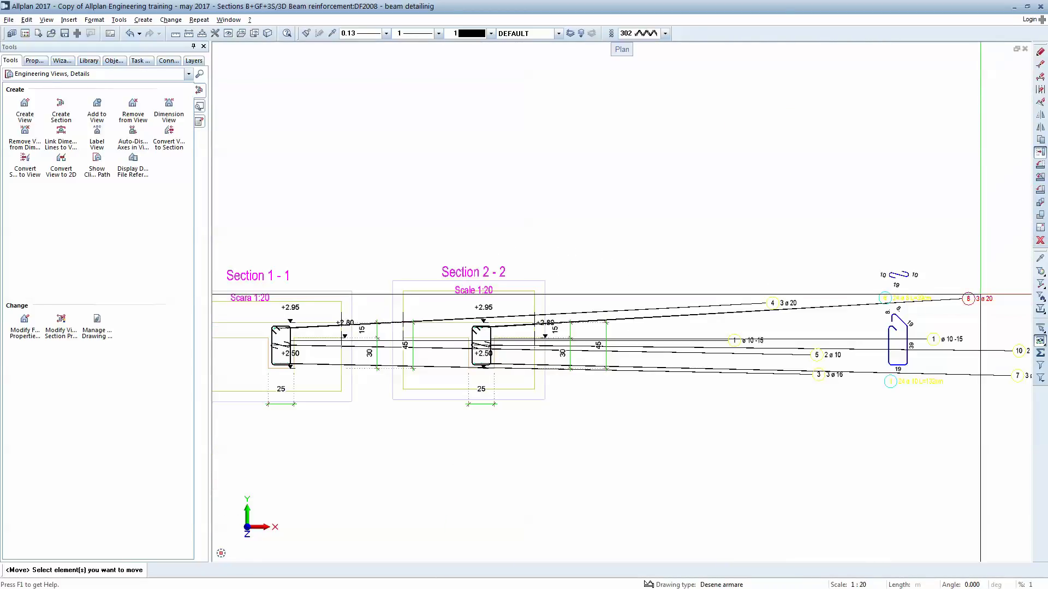
Step: Move the label of bar mark 8 (3 ø 20) to just above the beam cross-section in Section 2-2
left_click(980, 295)
left_click(980, 298)
scroll(682, 316, "up", 3)
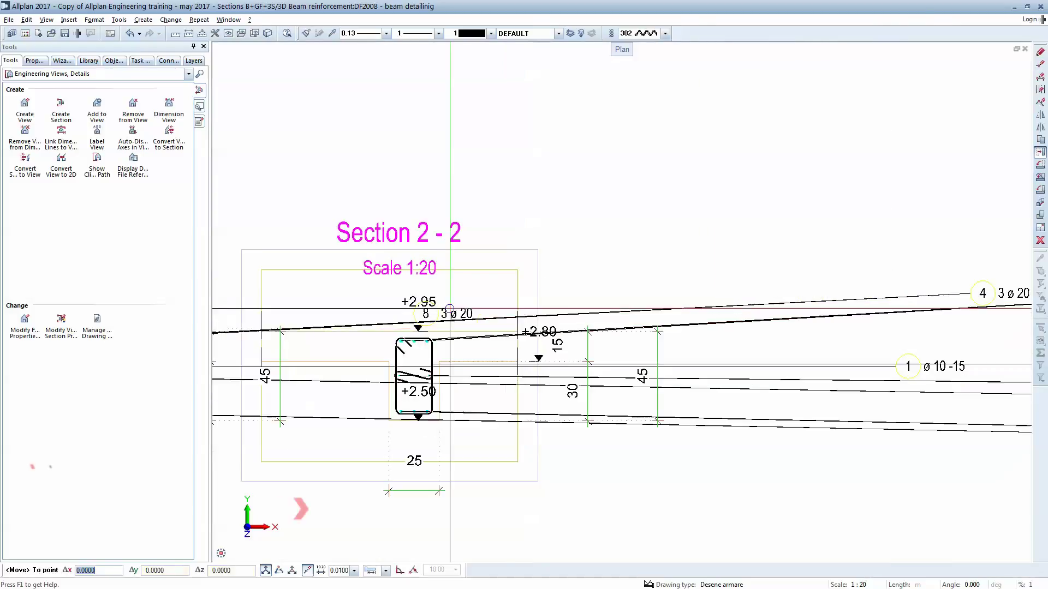
left_click(493, 286)
scroll(493, 286, "down", 3)
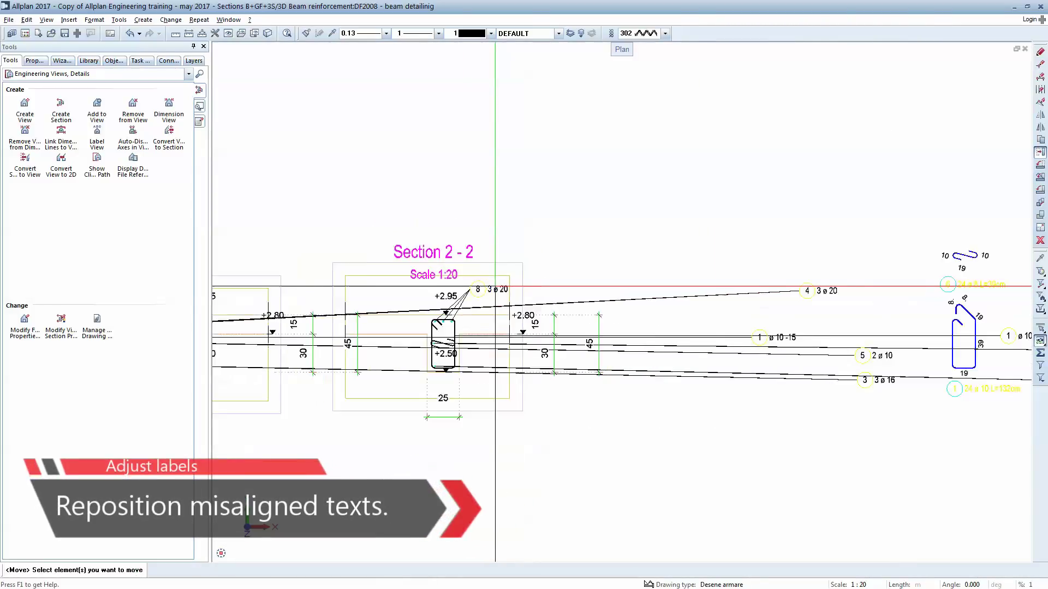
Step: Move the label of bar mark 4 (3 ø 20) to just above and beside the beam cross-section in Section 1-1
left_click(746, 290)
scroll(760, 306, "down", 2)
scroll(428, 295, "up", 4)
middle_click_drag(412, 293, 479, 304)
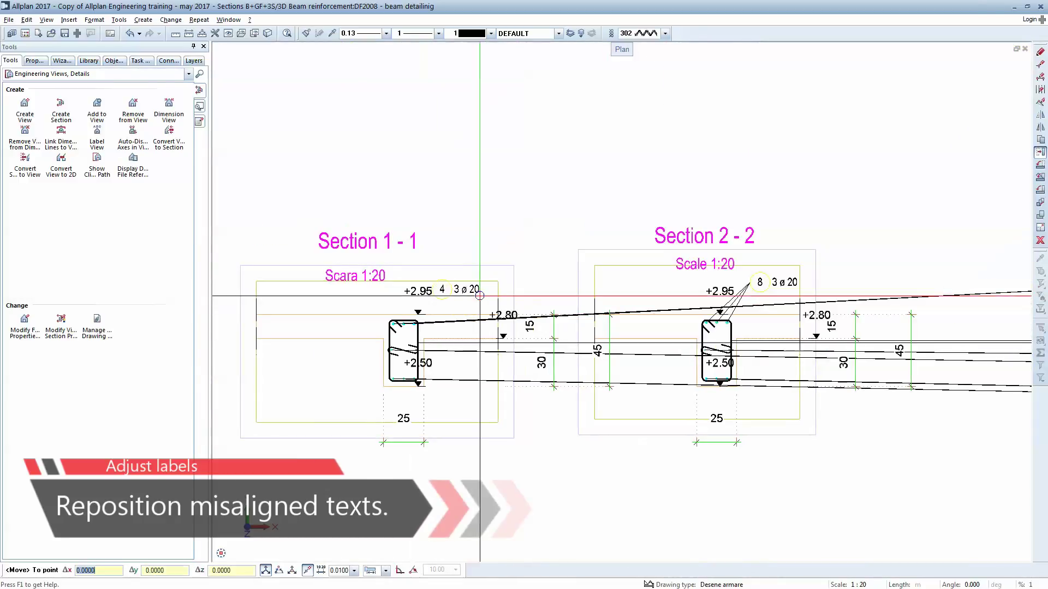
left_click(498, 281)
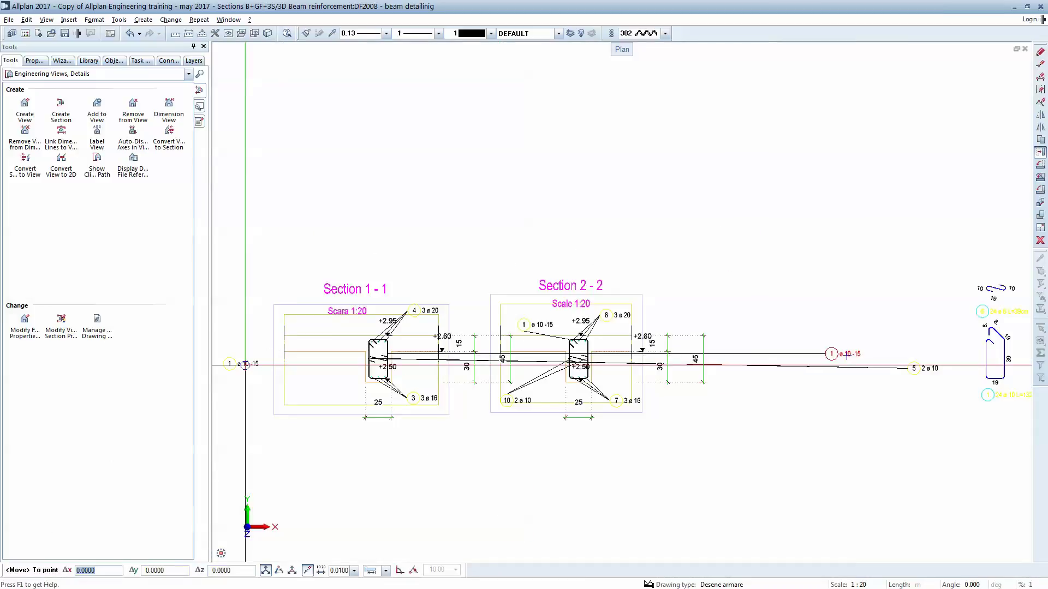
Step: Place the label of bar mark 1 (ø 10 -15) beside the upper part of the beam cross-section in Section 1-1
scroll(245, 365, "up", 3)
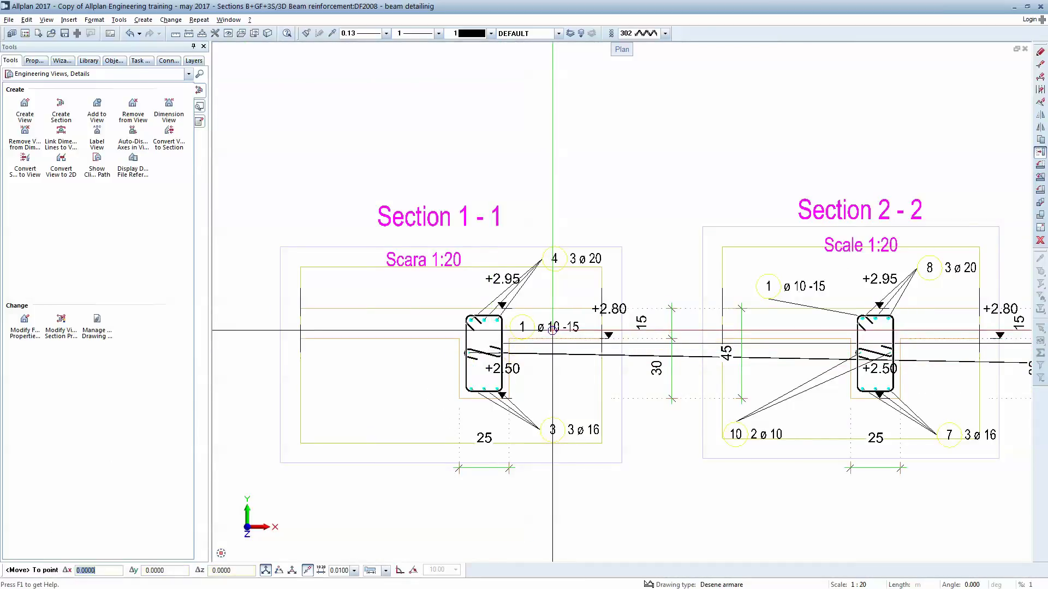
left_click(556, 327)
scroll(556, 327, "down", 3)
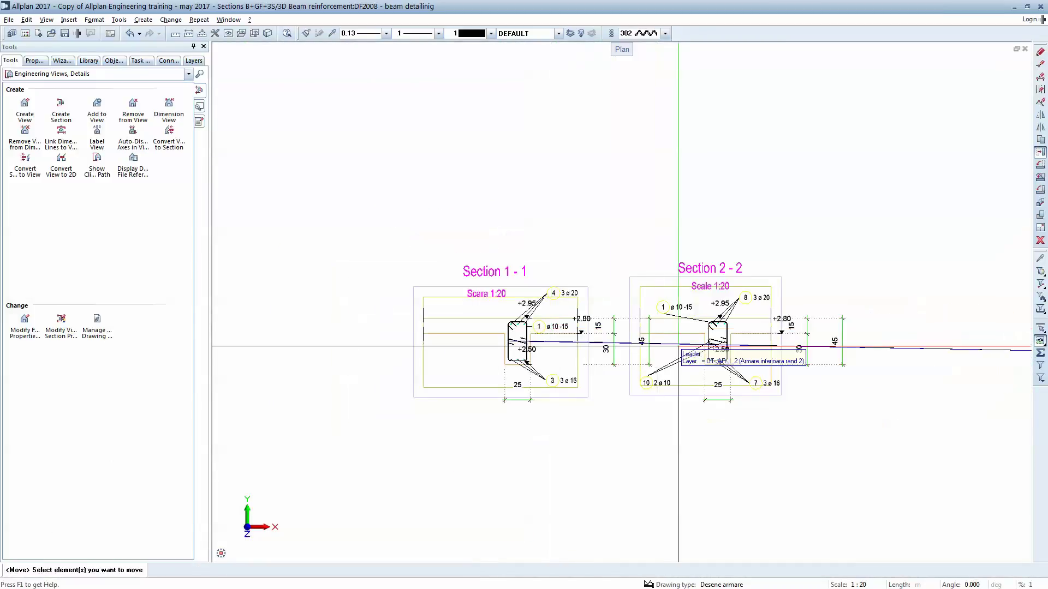
Step: Move the label of bar mark 5 (2 ø 10) into Section 1-1, between the mark 1 and mark 3 labels
scroll(711, 352, "down", 2)
middle_click_drag(711, 352, 616, 360)
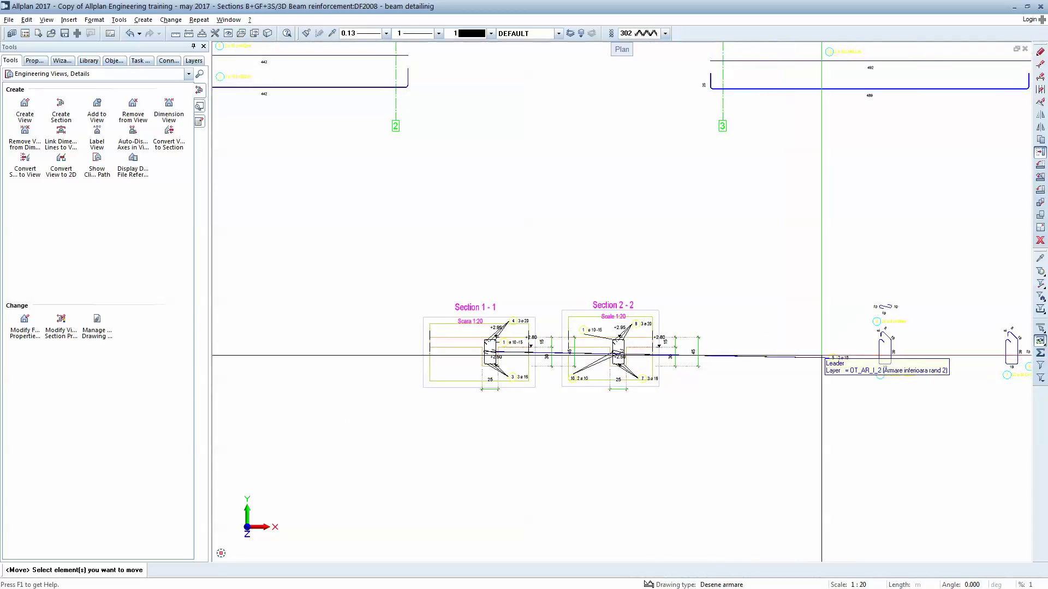
left_click(848, 358)
left_click(846, 359)
scroll(508, 366, "up", 6)
left_click(574, 357)
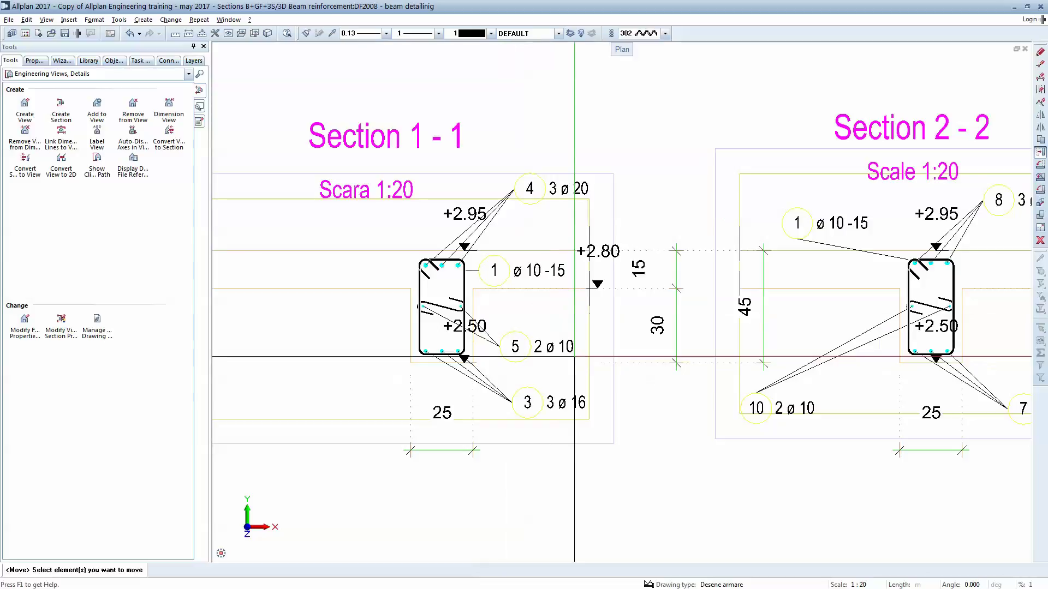
scroll(574, 357, "down", 8)
key("Escape")
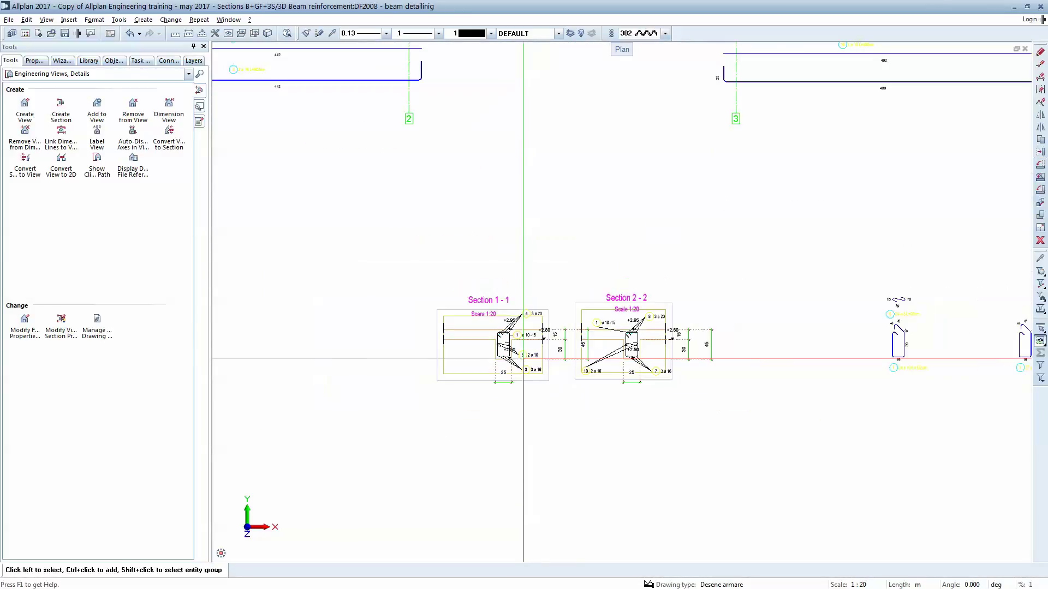
Step: Move the stirrup and link bar shapes with their labels horizontally to sit close beside Section 2-2
scroll(548, 360, "down", 2)
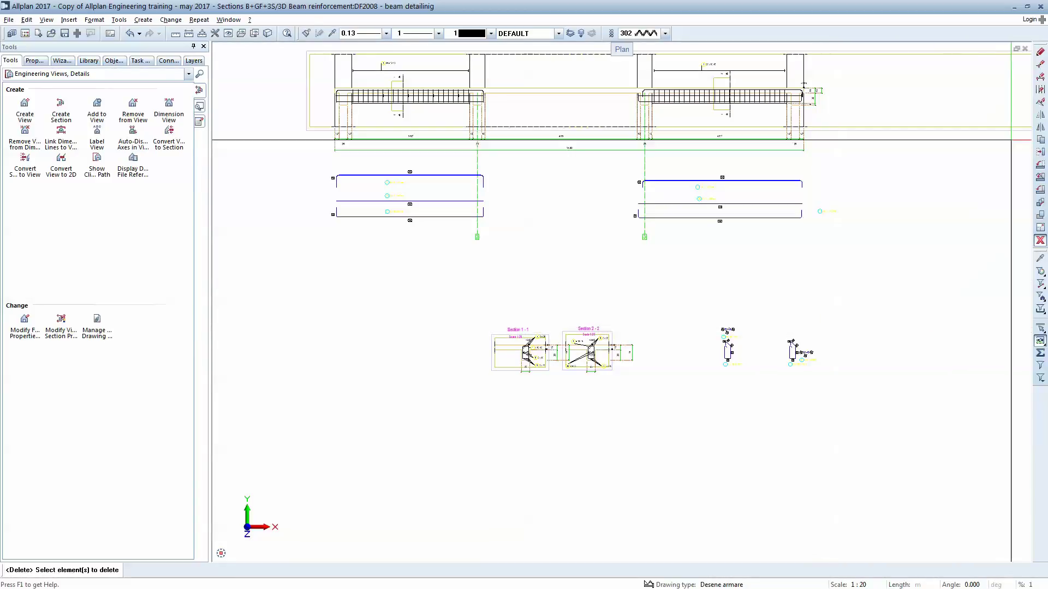
left_click_drag(703, 307, 844, 377)
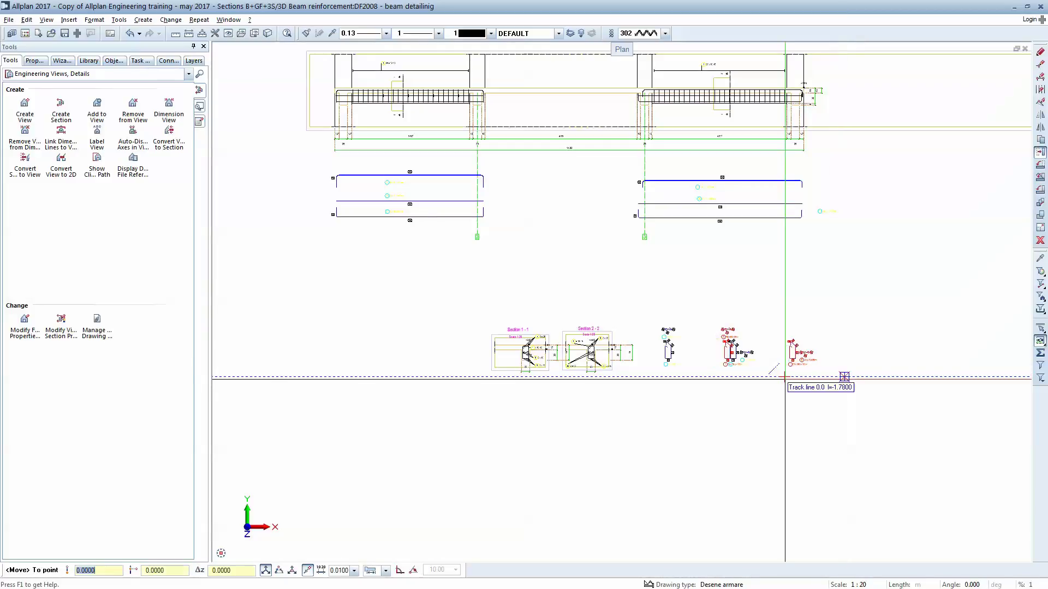
left_click(762, 377)
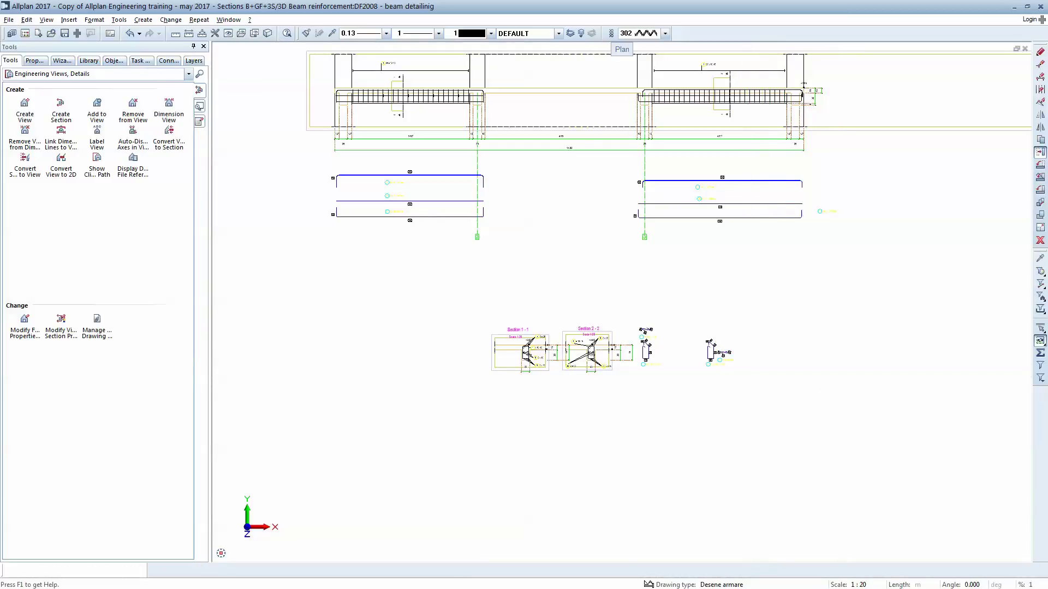
key("Escape")
Step: Rename drawing file 2007 as "3D reinforcement for SECOND beam"
scroll(622, 365, "down", 1)
middle_click_drag(622, 370, 610, 419)
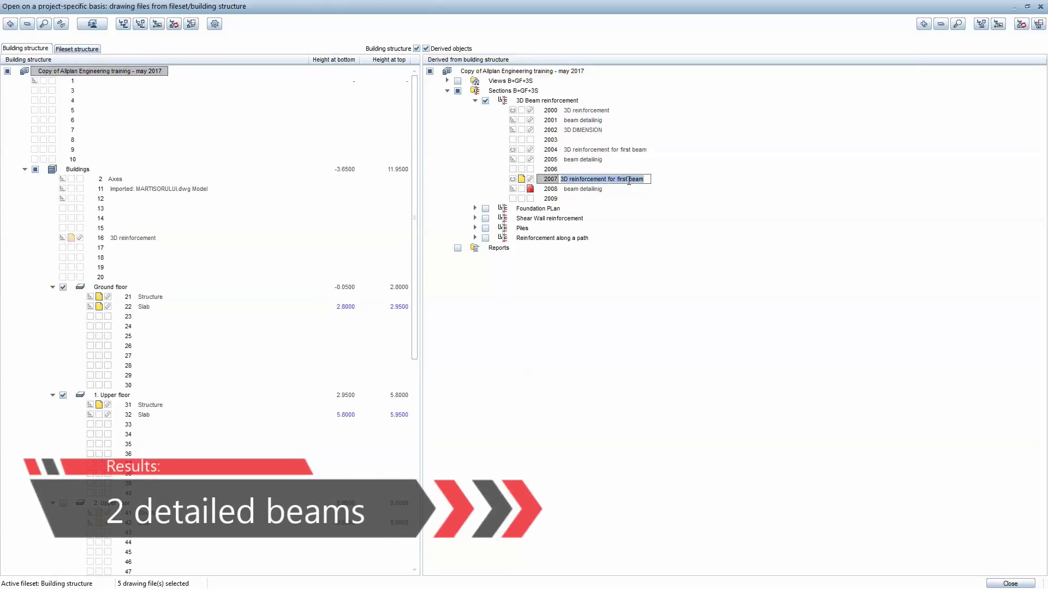
double_click(620, 179)
type("SEC")
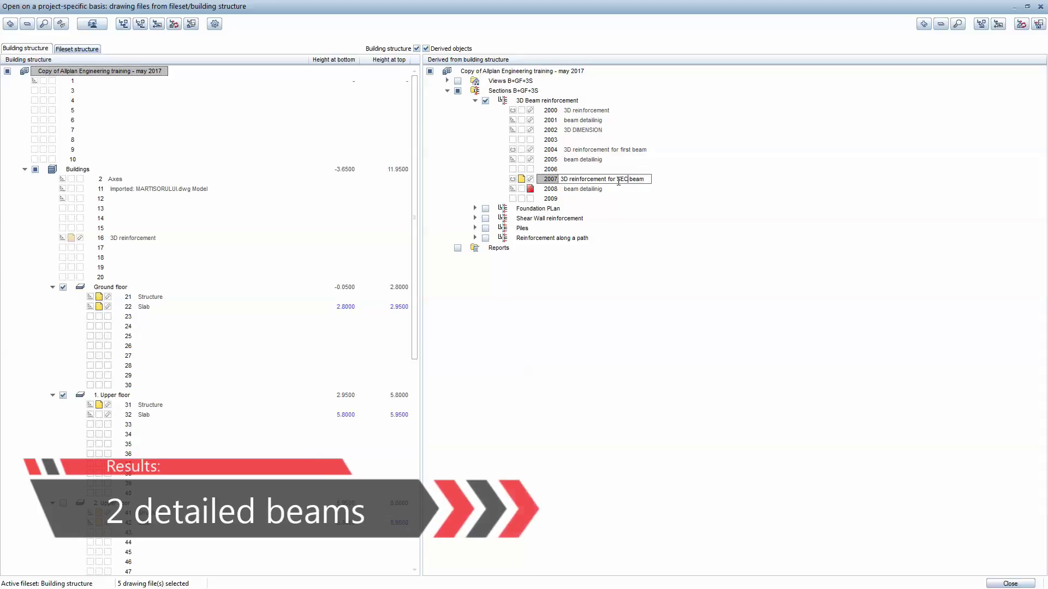
type("OND")
key("Return")
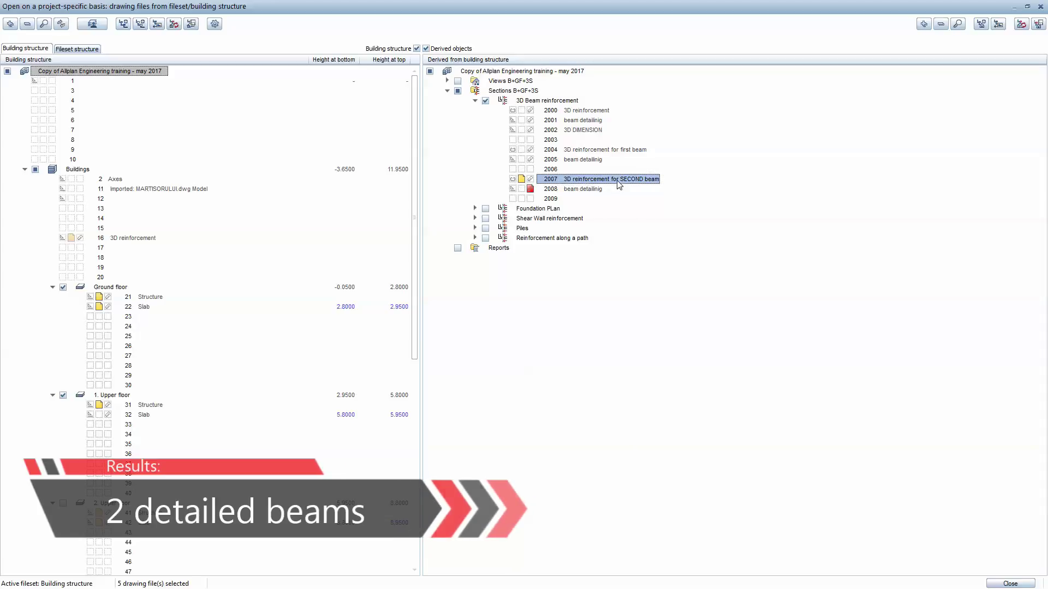
Step: Append "OF the 2nd beam" to the name of drawing file 2008 and return to the drawing
left_click(603, 191)
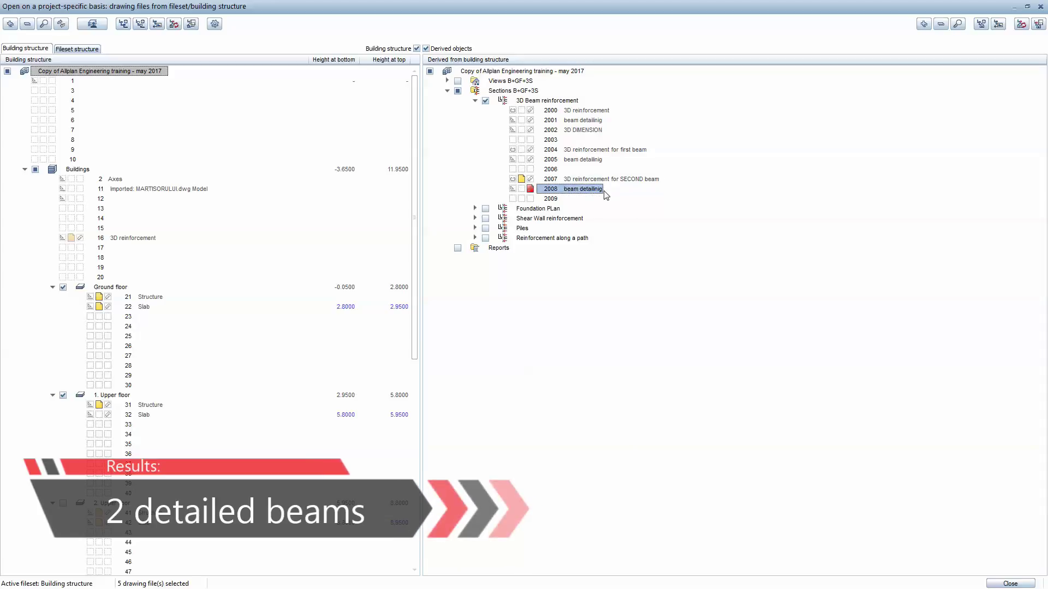
left_click(602, 190)
left_click(602, 190)
type("OF the 2nd beam")
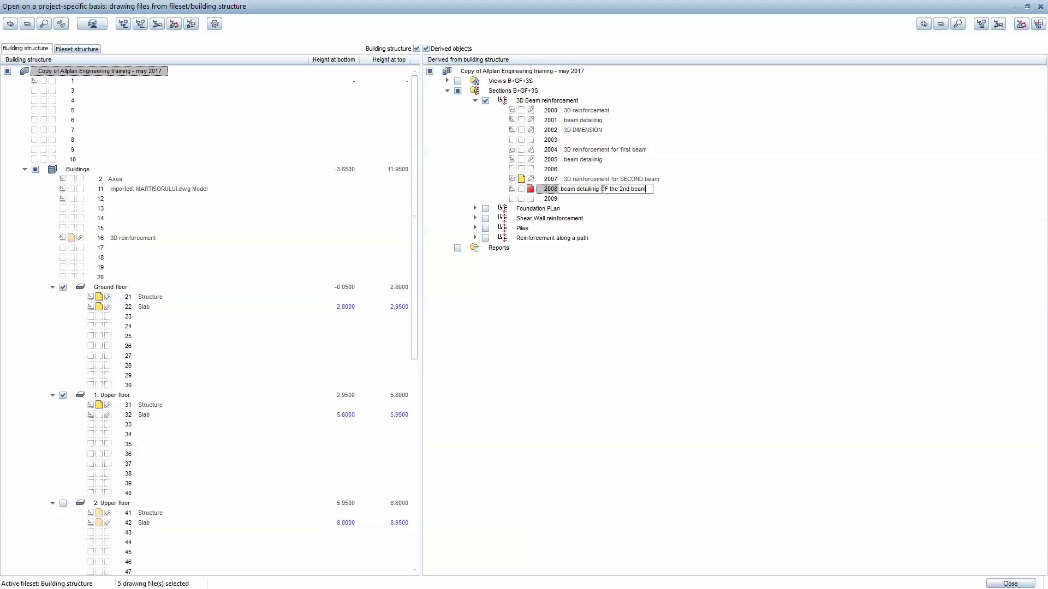
left_click(1002, 586)
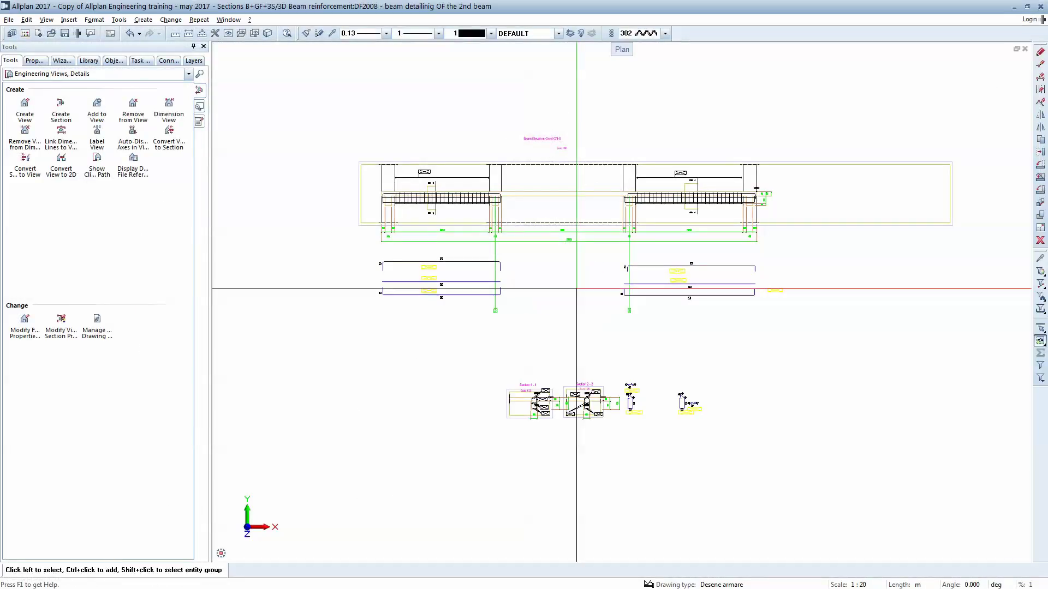
Step: Open the first beam's detailing, drawing file 2005, and activate its reference drawing files 21, 22, 31 and 2004
scroll(655, 187, "up", 3)
scroll(654, 187, "down", 2)
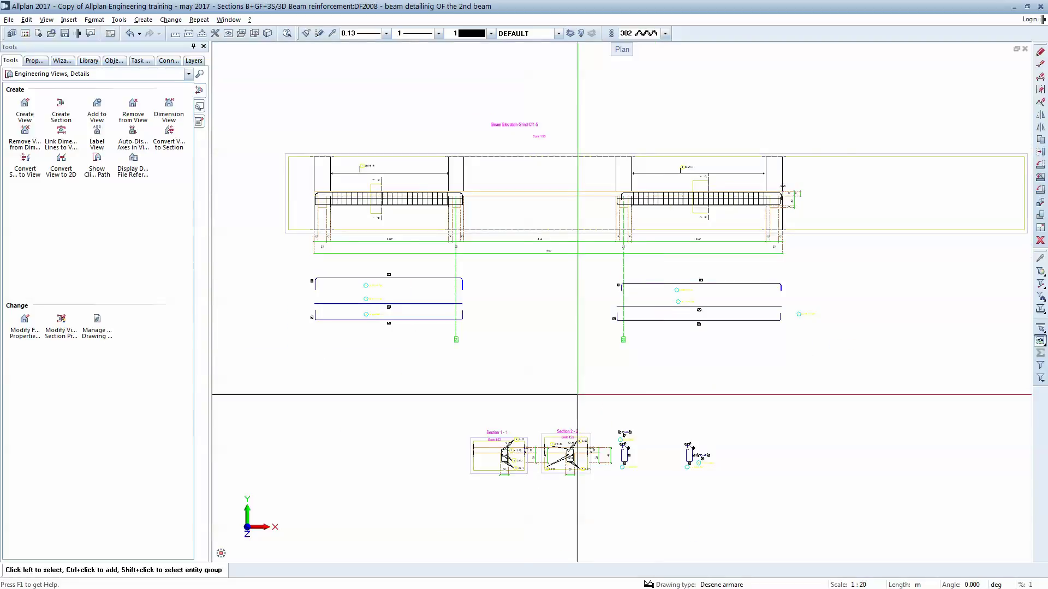
scroll(518, 483, "up", 2)
scroll(529, 432, "down", 2)
double_click(536, 360)
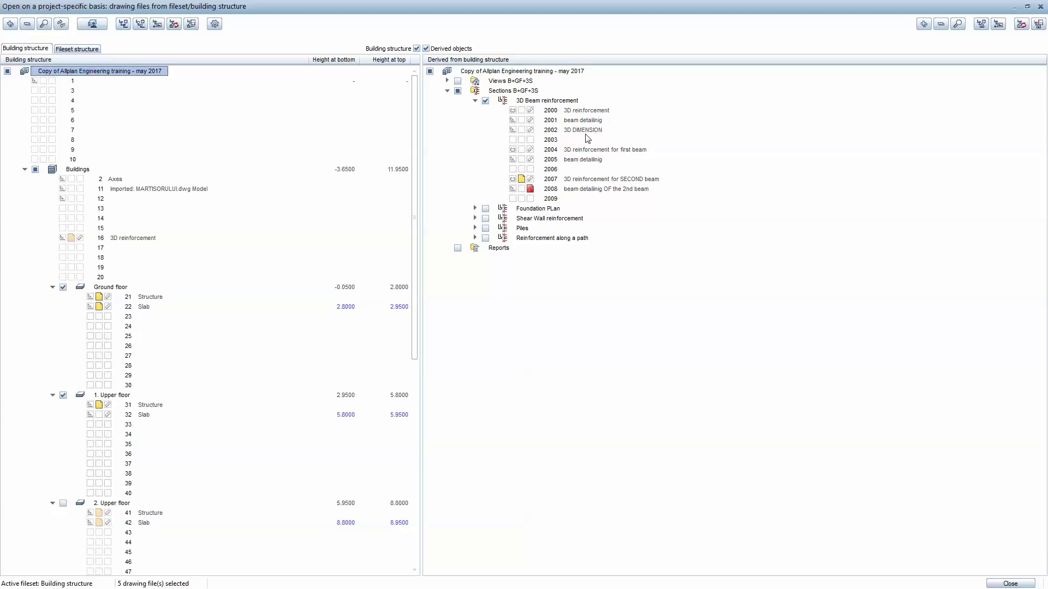
double_click(591, 159)
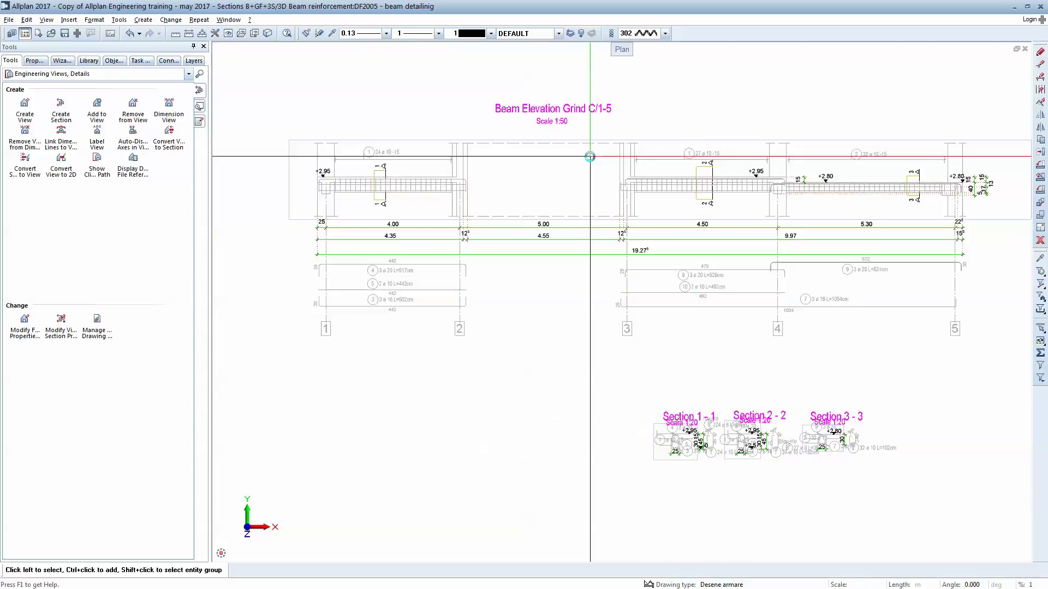
left_click(571, 197)
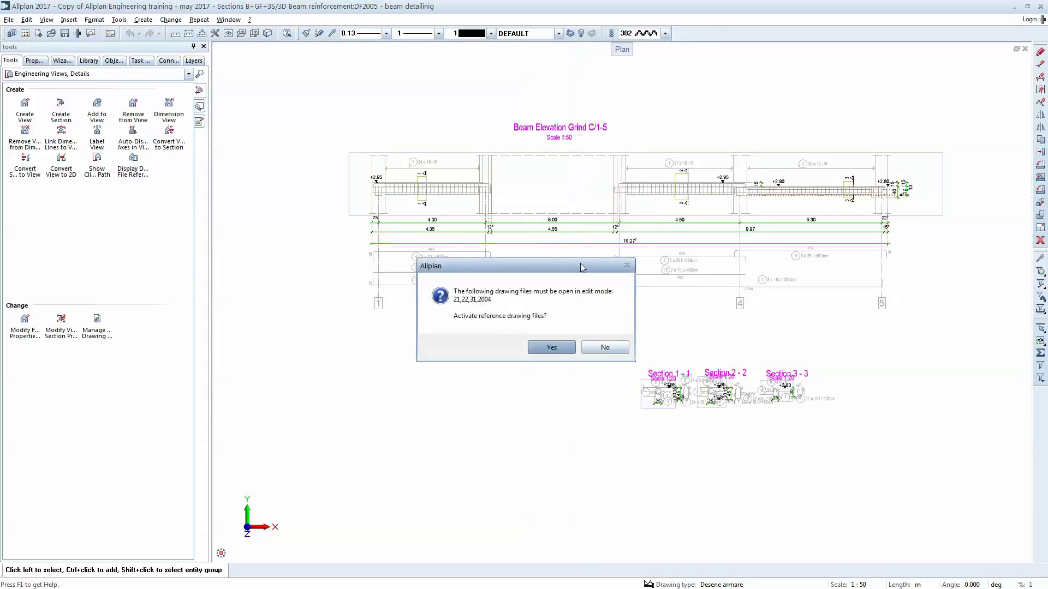
left_click(552, 347)
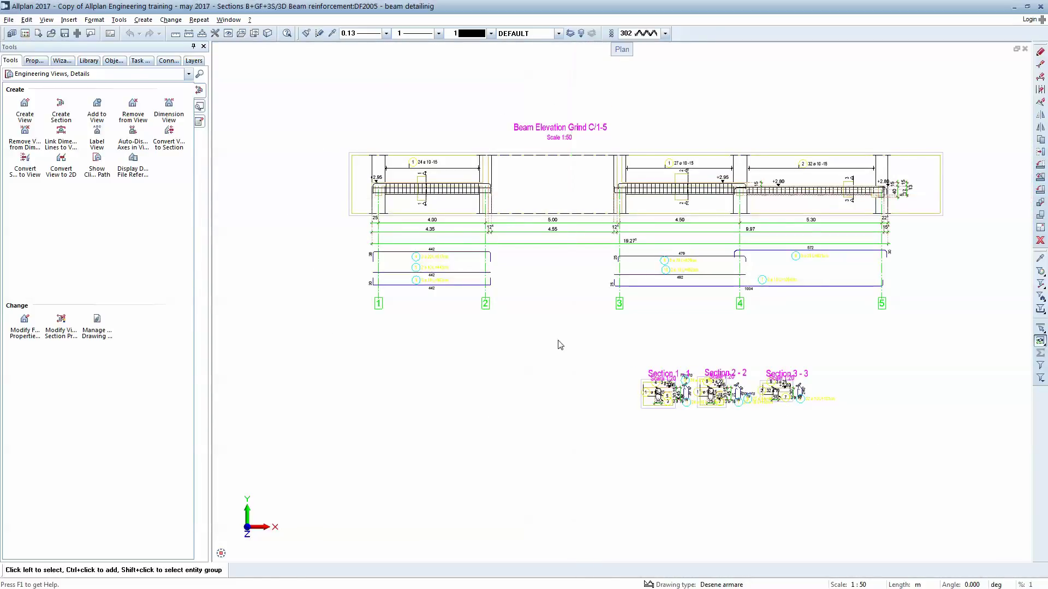
Step: Switch back to the second beam's detailing, drawing file 2008, and activate its reference drawing files
double_click(541, 344)
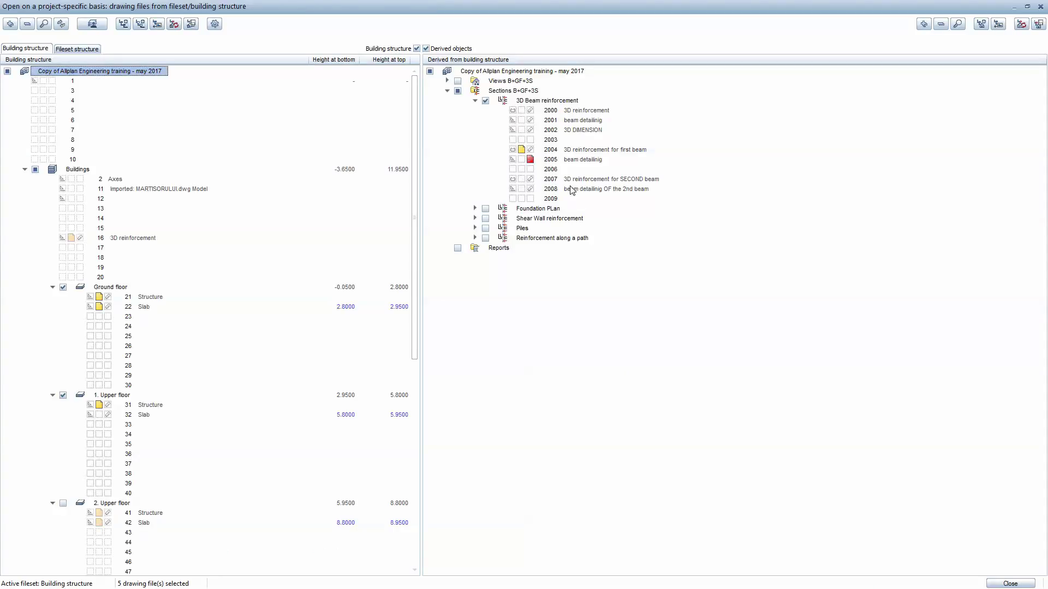
double_click(573, 189)
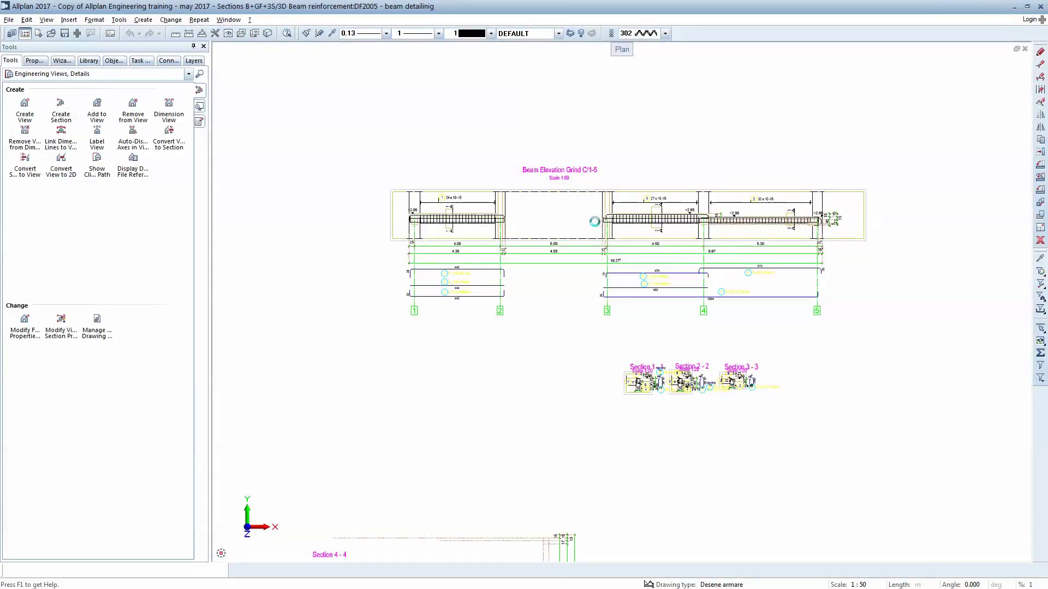
scroll(435, 290, "up", 4)
scroll(436, 290, "up", 1)
scroll(435, 290, "down", 2)
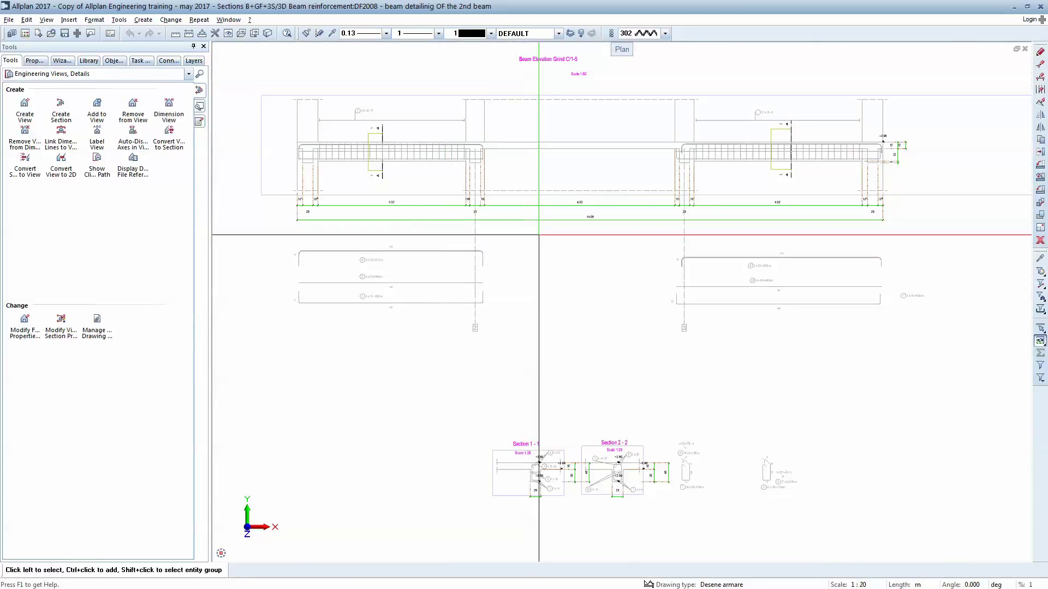
left_click(562, 162)
left_click(551, 348)
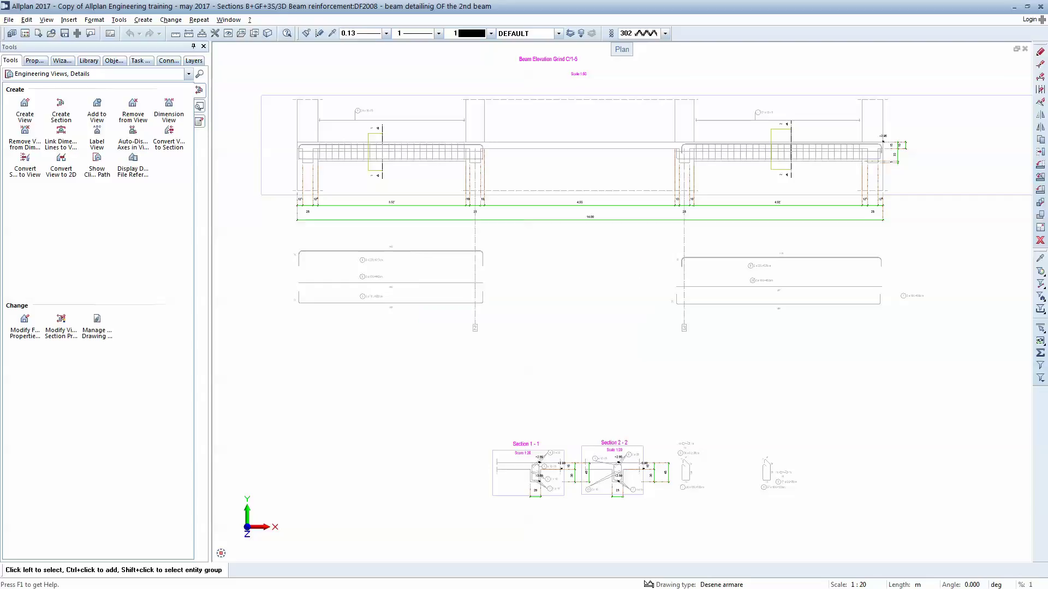
Step: Arrange the workspace as three viewports showing the perspective, the south elevation and the plan
scroll(573, 316, "down", 2)
scroll(570, 315, "up", 1)
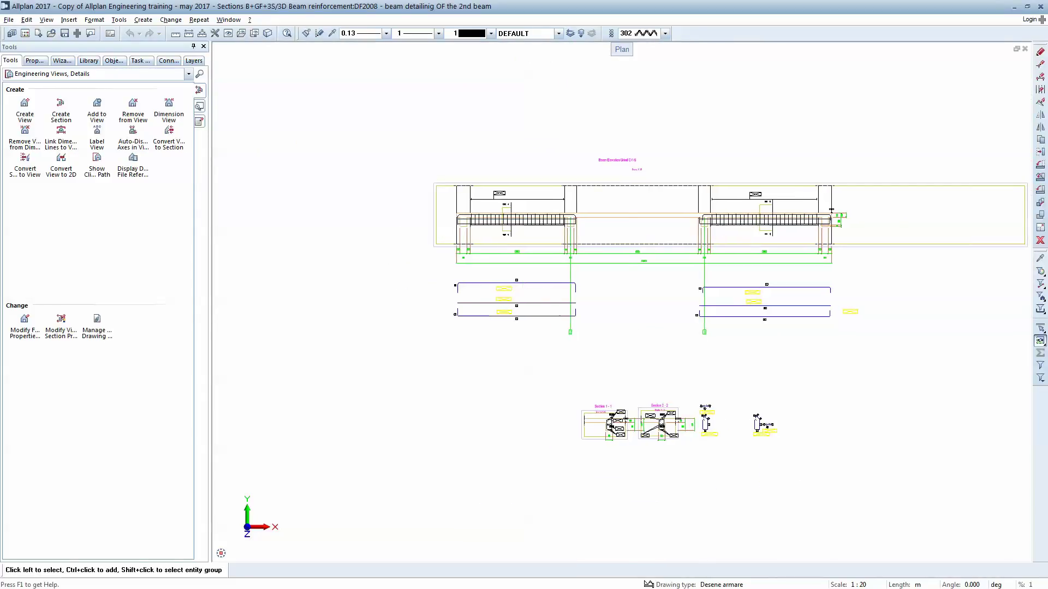
left_click(228, 20)
left_click(265, 80)
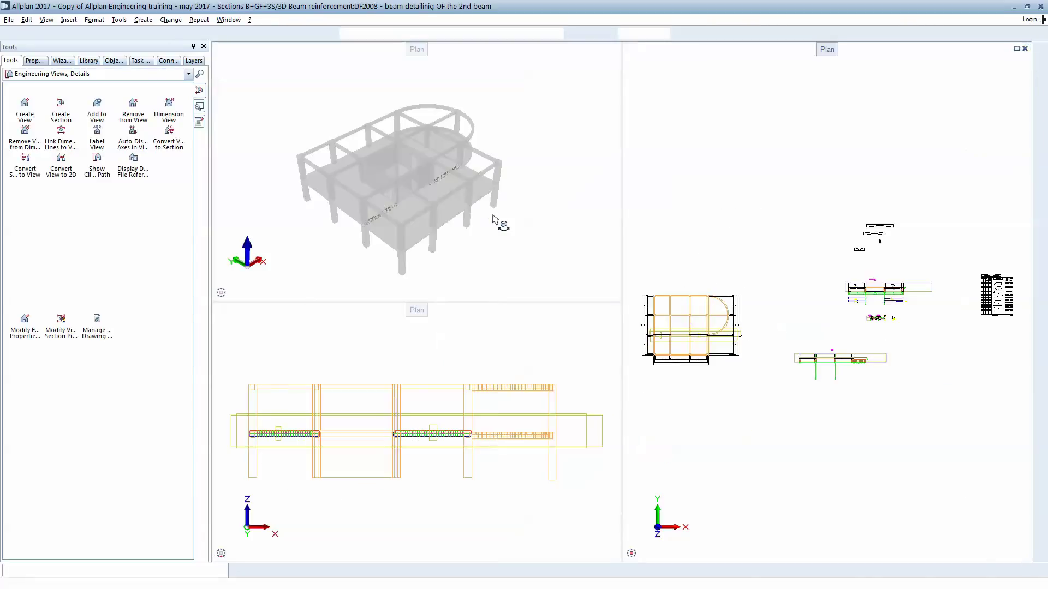
Step: Examine the second beam's elevation, bar shapes and sections in the plan view
scroll(866, 305, "up", 4)
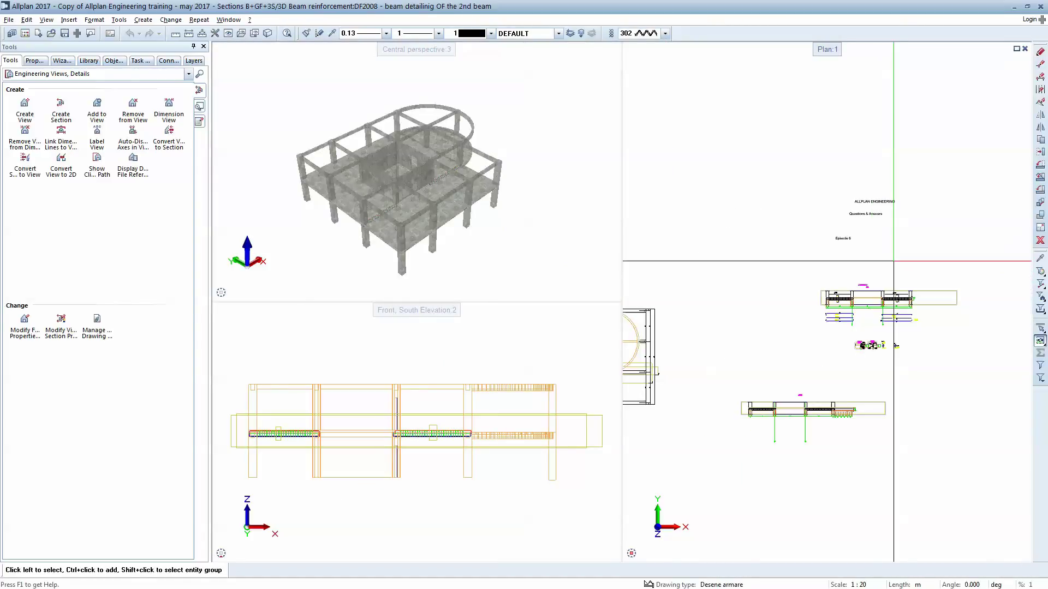
scroll(866, 305, "up", 2)
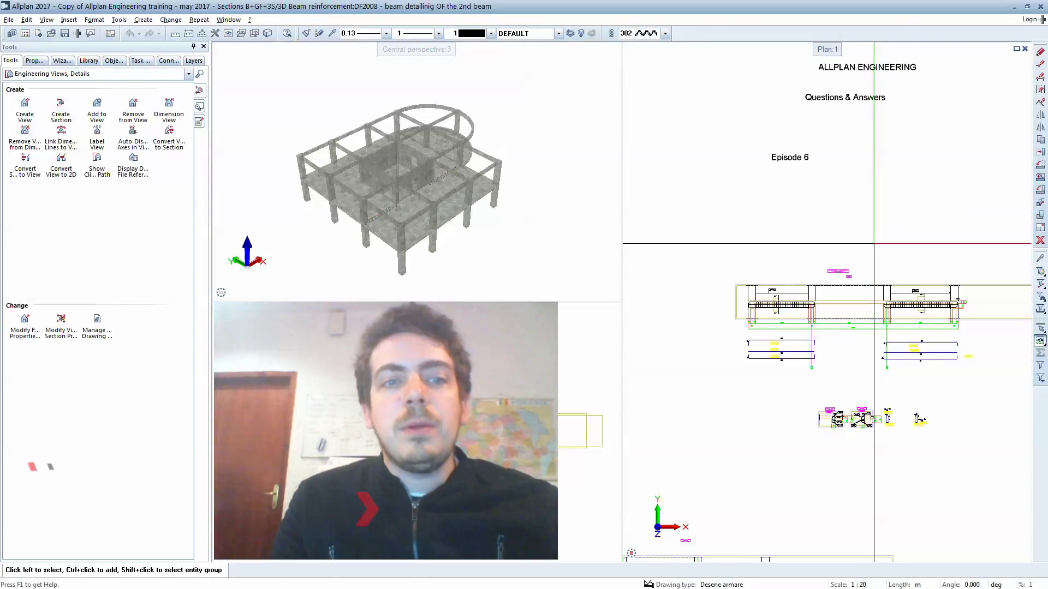
scroll(895, 333, "up", 2)
scroll(896, 333, "up", 1)
middle_click_drag(873, 371, 890, 284)
scroll(872, 307, "down", 1)
middle_click_drag(866, 322, 852, 309)
scroll(434, 161, "up", 3)
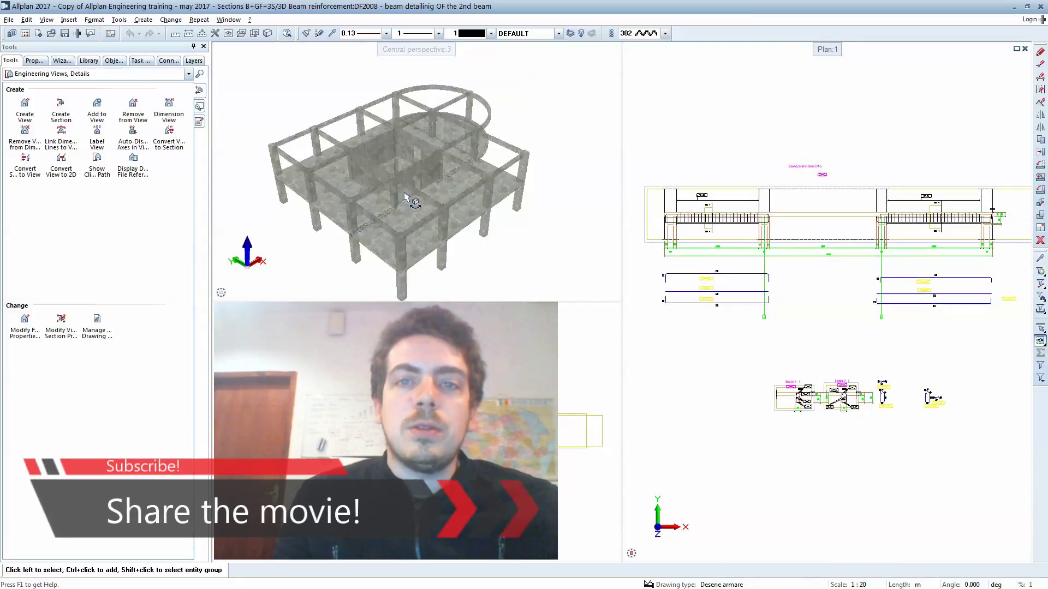
Step: Inspect the second beam's reinforcement cage within the building model in the perspective view
middle_click_drag(434, 161, 458, 154, "shift")
scroll(429, 186, "up", 4)
left_click_drag(453, 201, 456, 232)
scroll(404, 147, "down", 5)
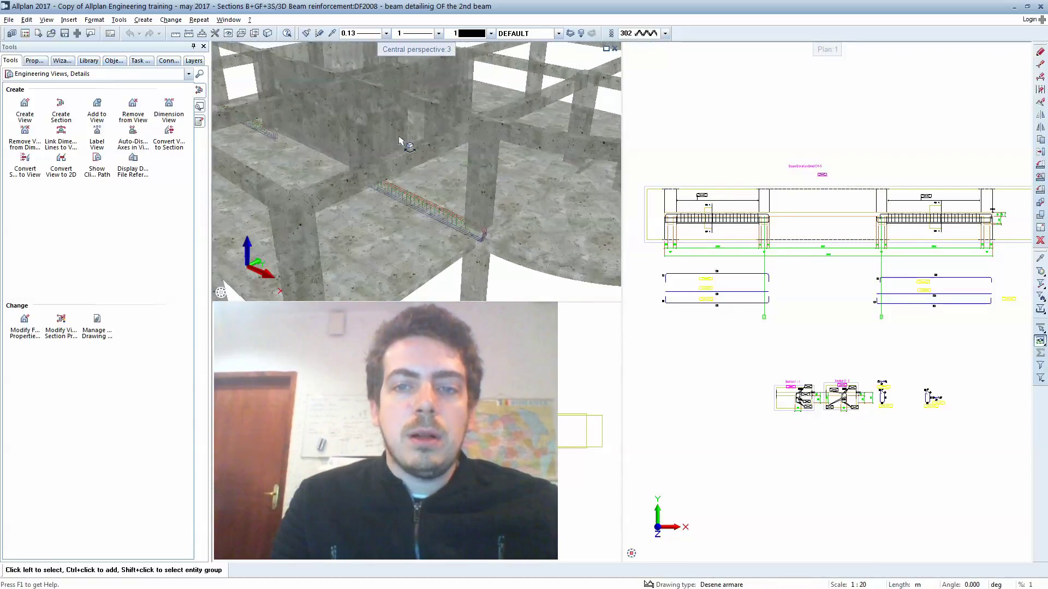
middle_click_drag(408, 147, 422, 177)
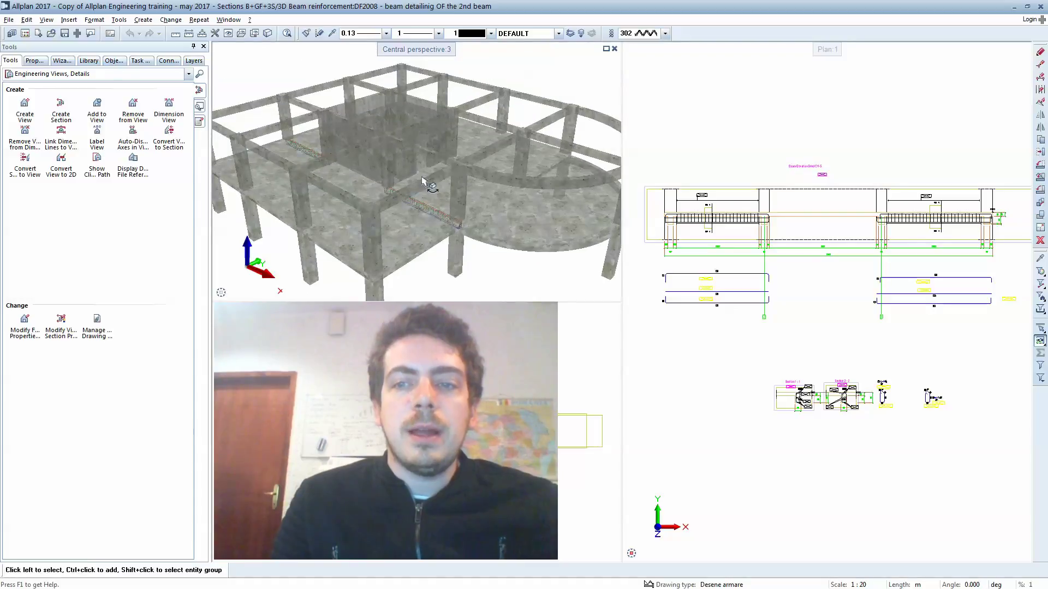